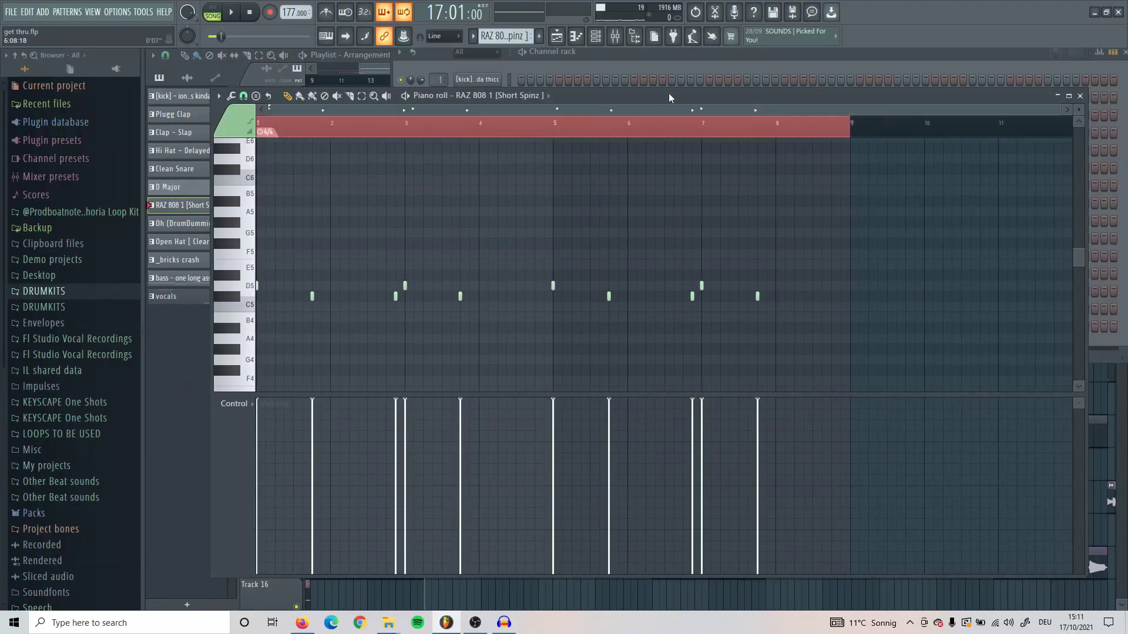
Select all RAZ 808 notes and apply legato with the articulator (Alt+L).
{"action": "left_click_drag", "start_coordinate": [668, 93], "coordinate": [678, 86]}
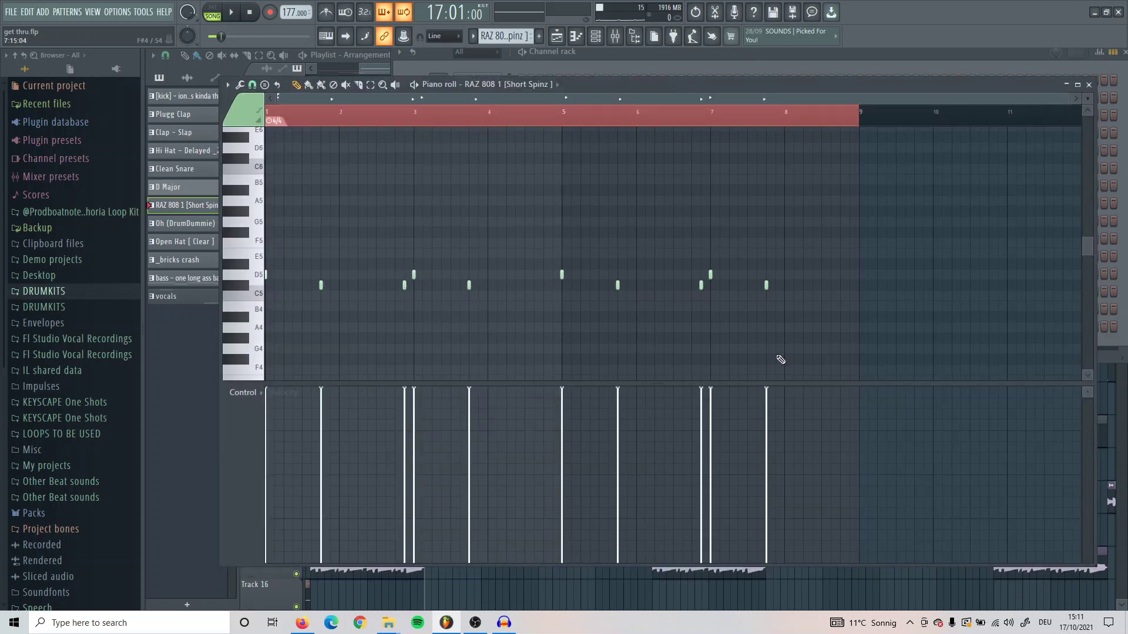
{"action": "key", "text": "ctrl+a"}
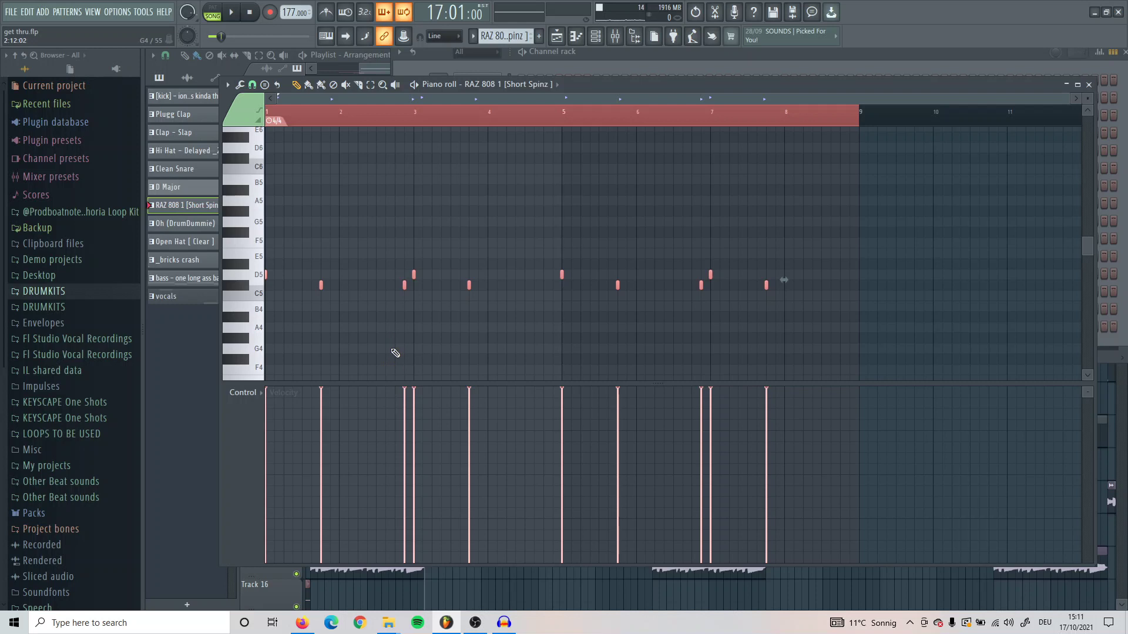
{"action": "key", "text": "alt+l"}
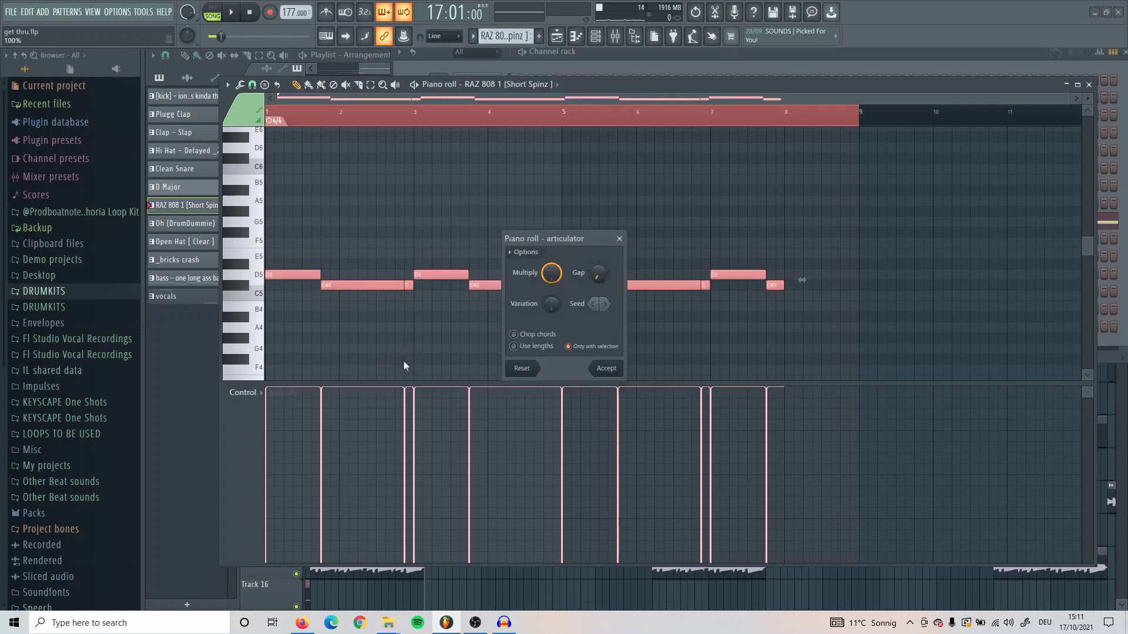
{"action": "left_click_drag", "start_coordinate": [571, 238], "coordinate": [628, 116]}
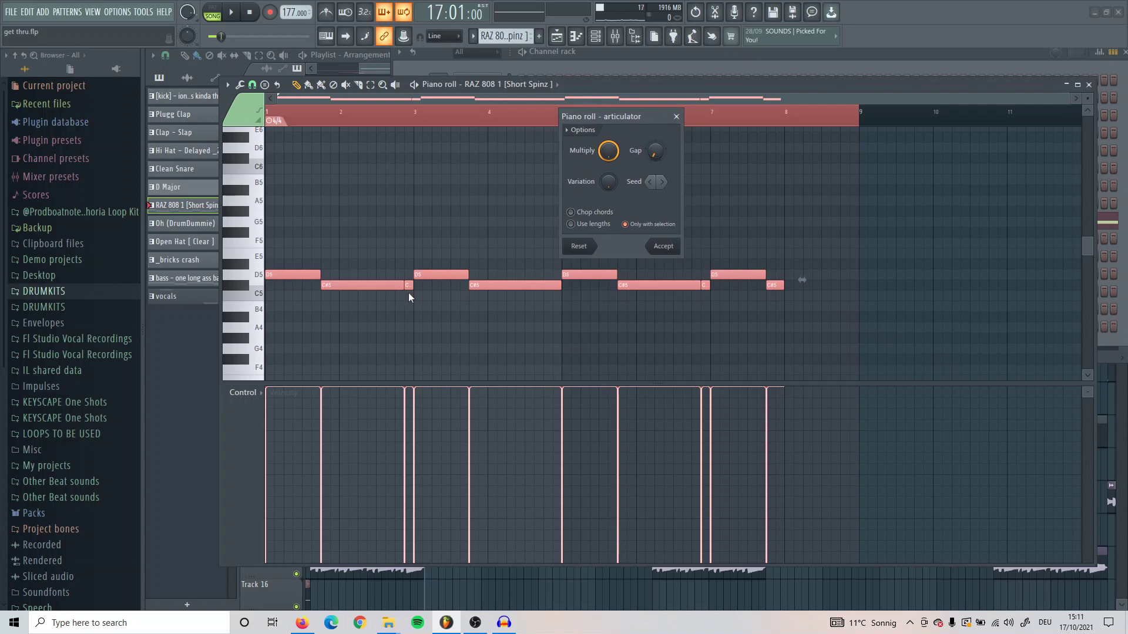
{"action": "left_click", "coordinate": [663, 246]}
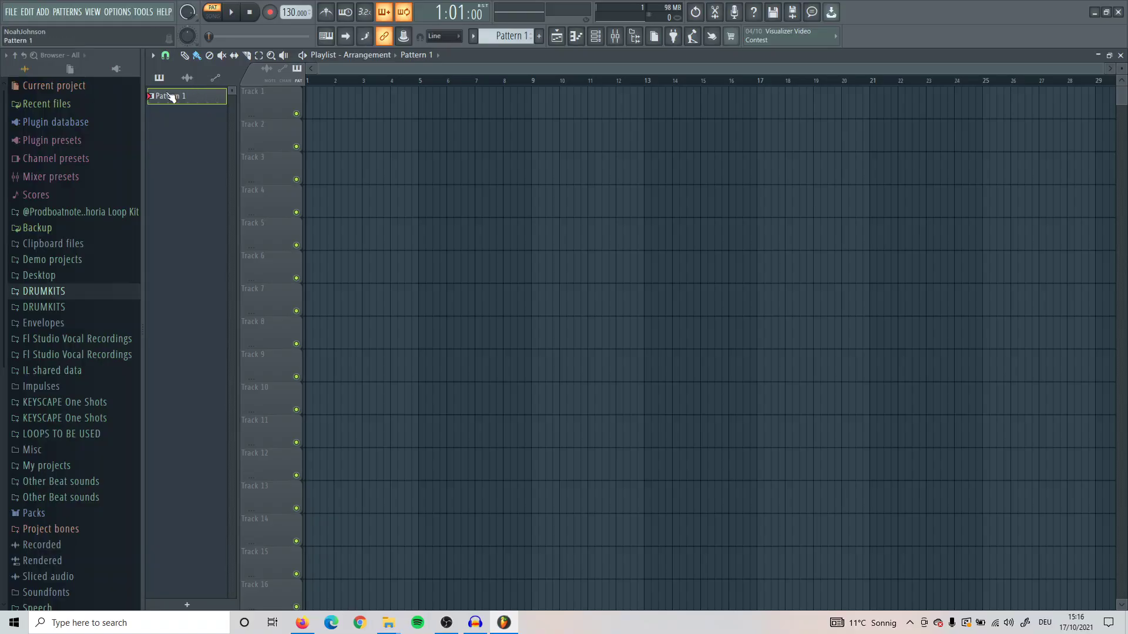
Split Pattern 1 by channel and gather the 808 Kick, Clap and HiHat clips onto one track.
{"action": "right_click", "coordinate": [169, 95]}
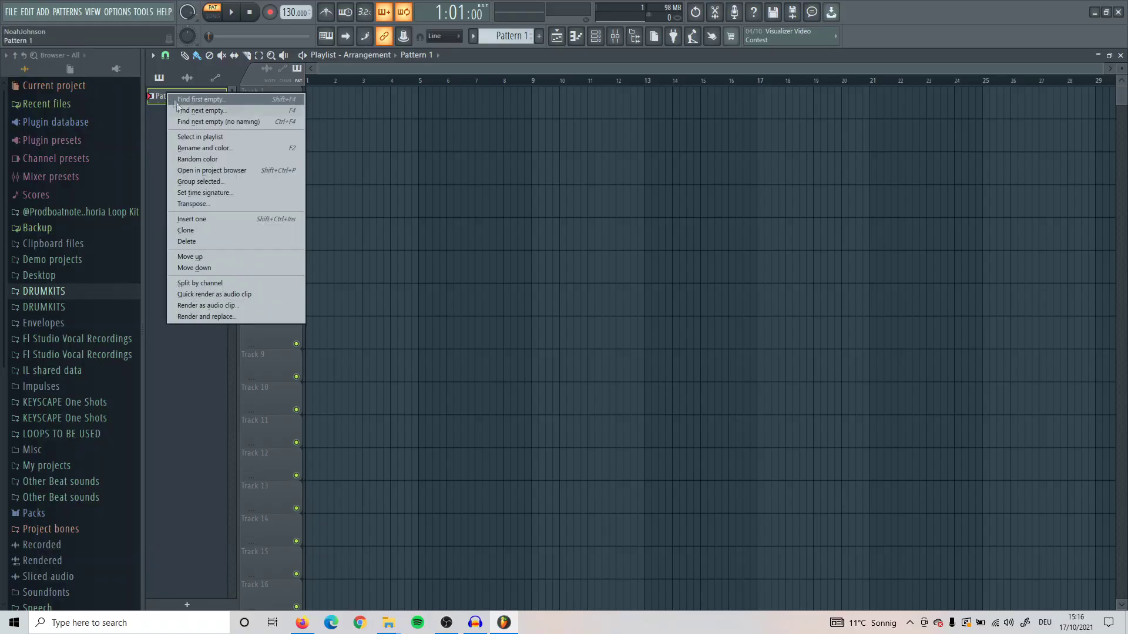
{"action": "left_click", "coordinate": [227, 283]}
{"action": "left_click_drag", "start_coordinate": [178, 115], "coordinate": [181, 149]}
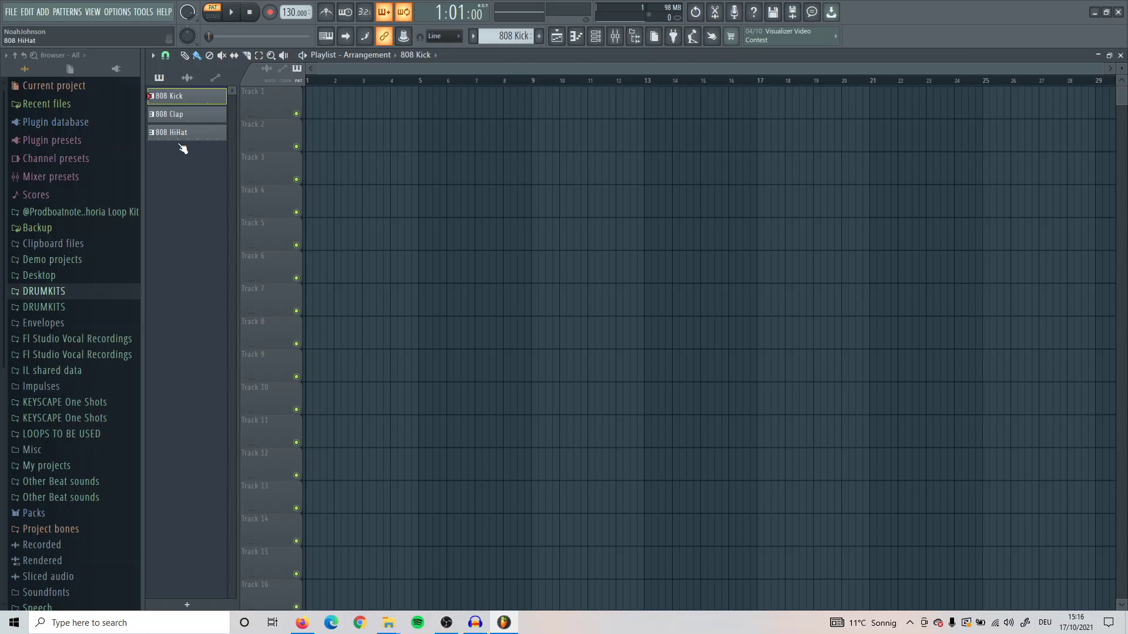
{"action": "left_click_drag", "start_coordinate": [171, 92], "coordinate": [324, 104]}
{"action": "left_click_drag", "start_coordinate": [190, 253], "coordinate": [315, 146]}
Merge the track's pattern clips into 808 HiHat #2 and place it on Track 3.
{"action": "right_click", "coordinate": [315, 146]}
{"action": "right_click", "coordinate": [181, 344]}
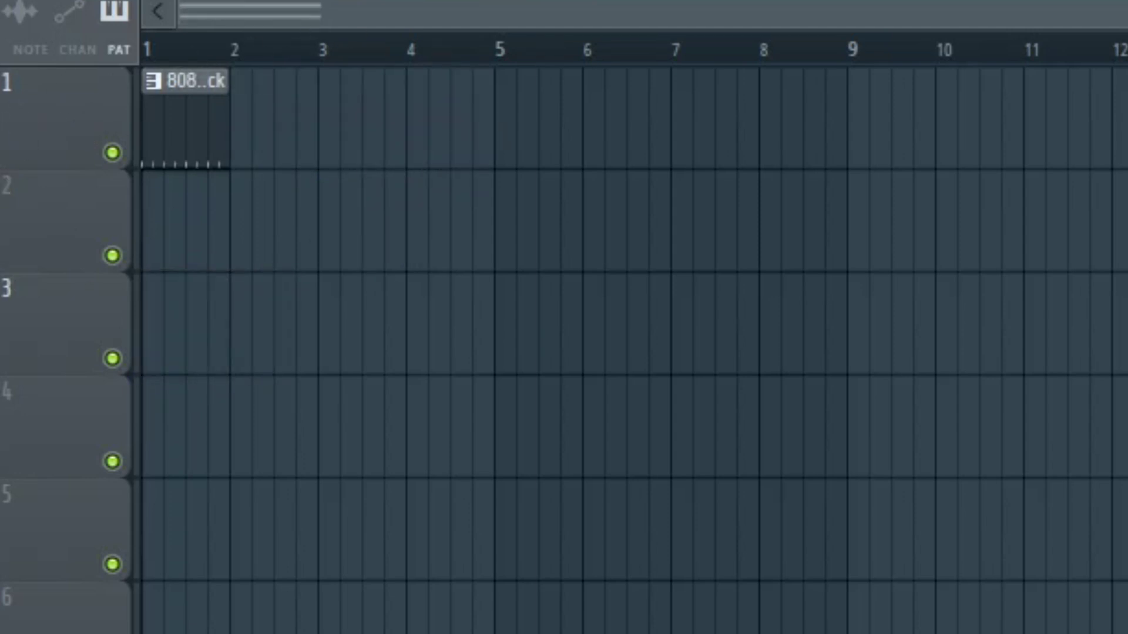
{"action": "right_click", "coordinate": [34, 114]}
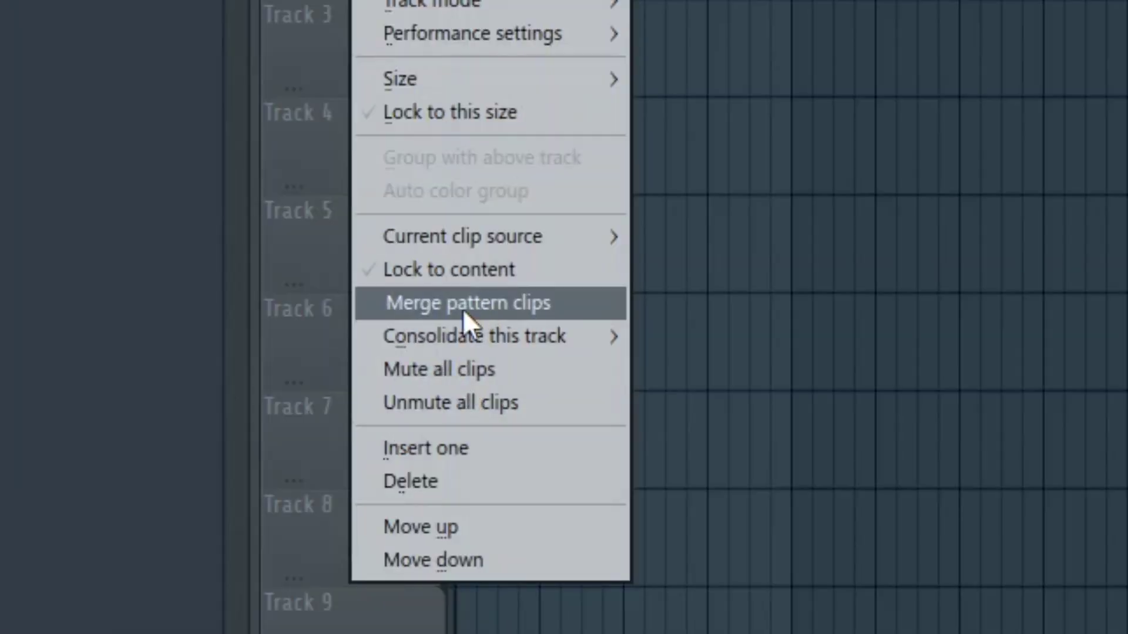
{"action": "left_click", "coordinate": [463, 306]}
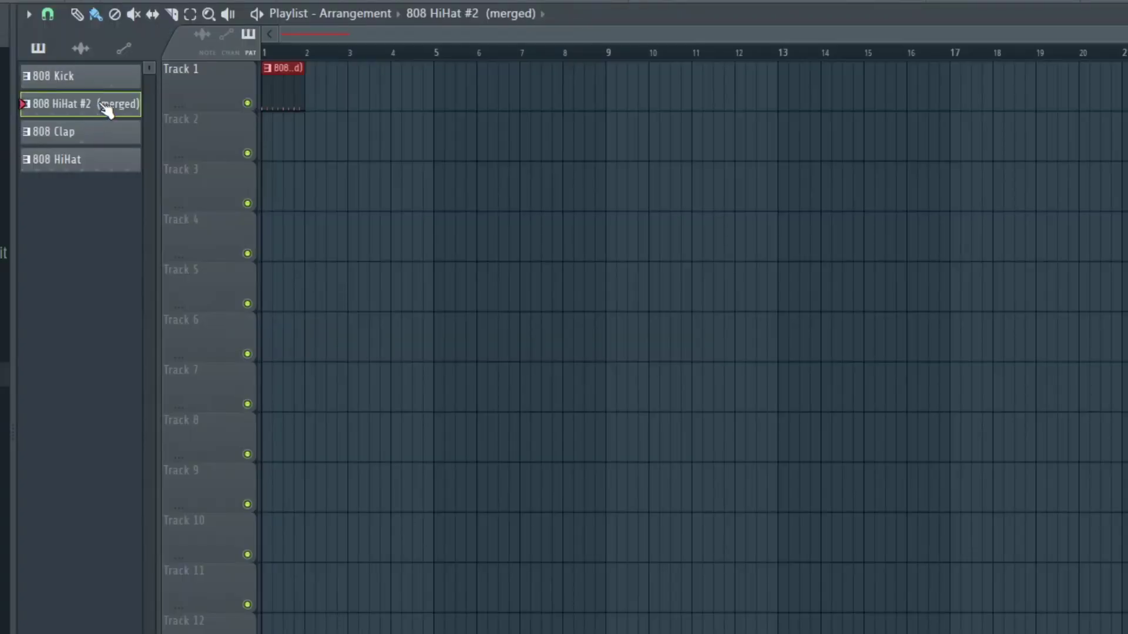
{"action": "left_click_drag", "start_coordinate": [106, 110], "coordinate": [274, 177]}
{"action": "left_click", "coordinate": [595, 36]}
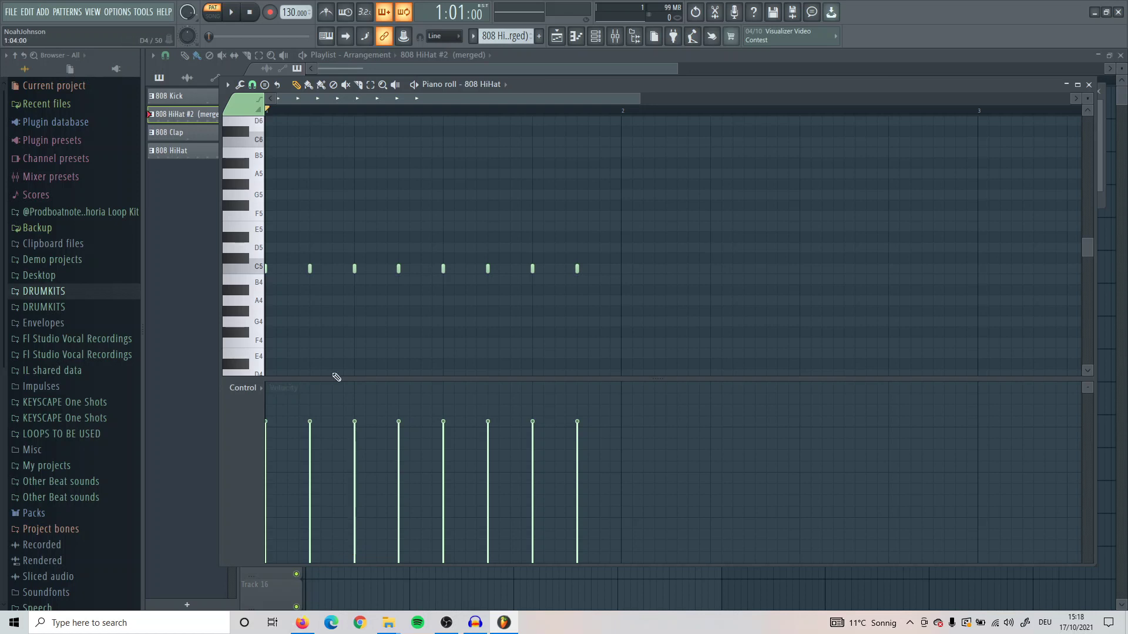
{"action": "scroll", "coordinate": [336, 376], "scroll_direction": "down", "scroll_amount": 1}
{"action": "scroll", "coordinate": [336, 377], "scroll_direction": "down", "scroll_amount": 1}
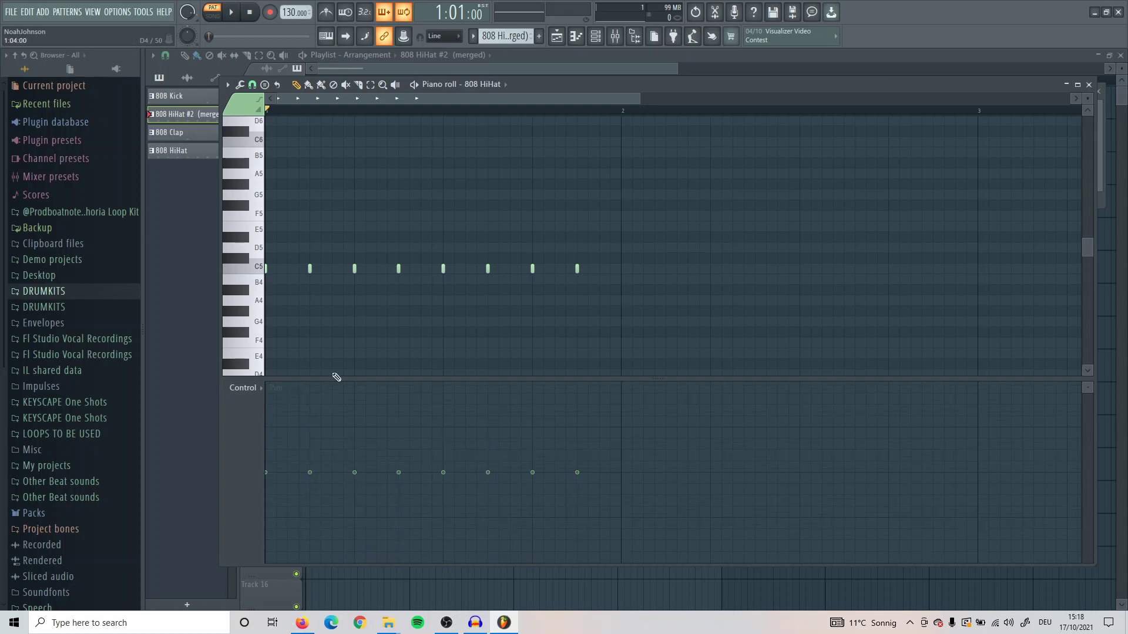
{"action": "scroll", "coordinate": [336, 377], "scroll_direction": "up", "scroll_amount": 4}
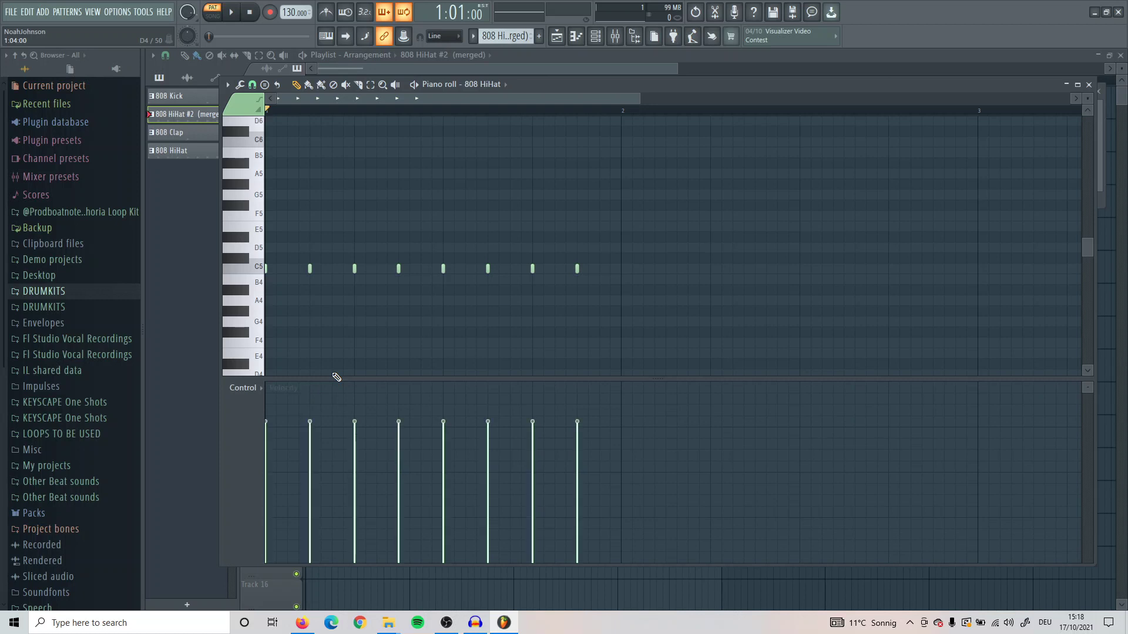
{"action": "scroll", "coordinate": [336, 377], "scroll_direction": "down", "scroll_amount": 1}
{"action": "scroll", "coordinate": [241, 390], "scroll_direction": "up", "scroll_amount": 2}
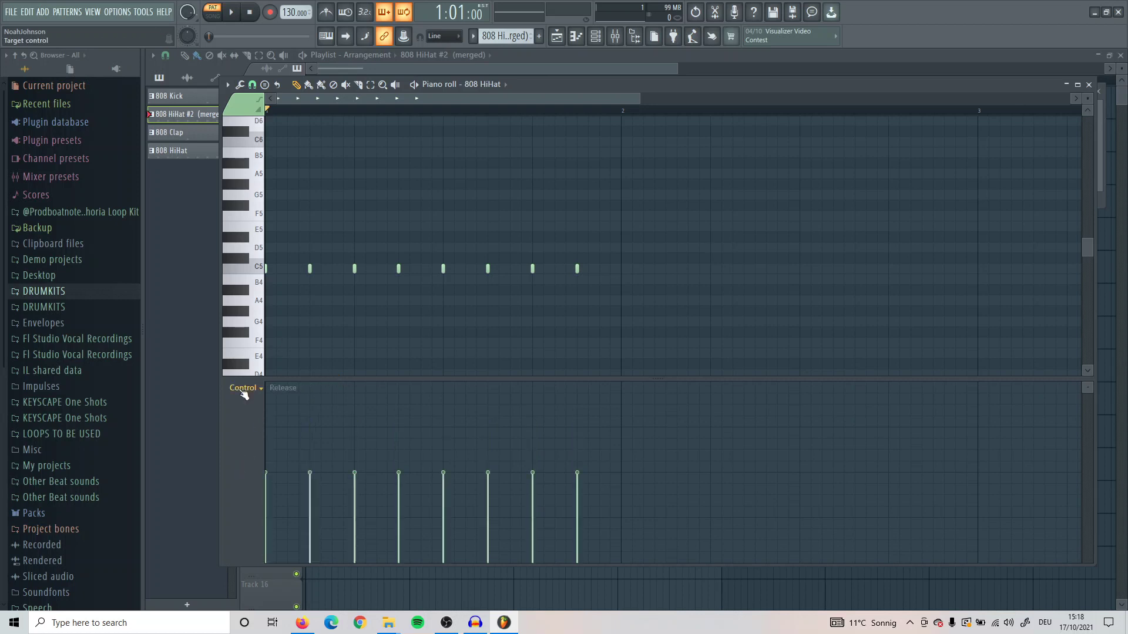
{"action": "scroll", "coordinate": [252, 391], "scroll_direction": "down", "scroll_amount": 2}
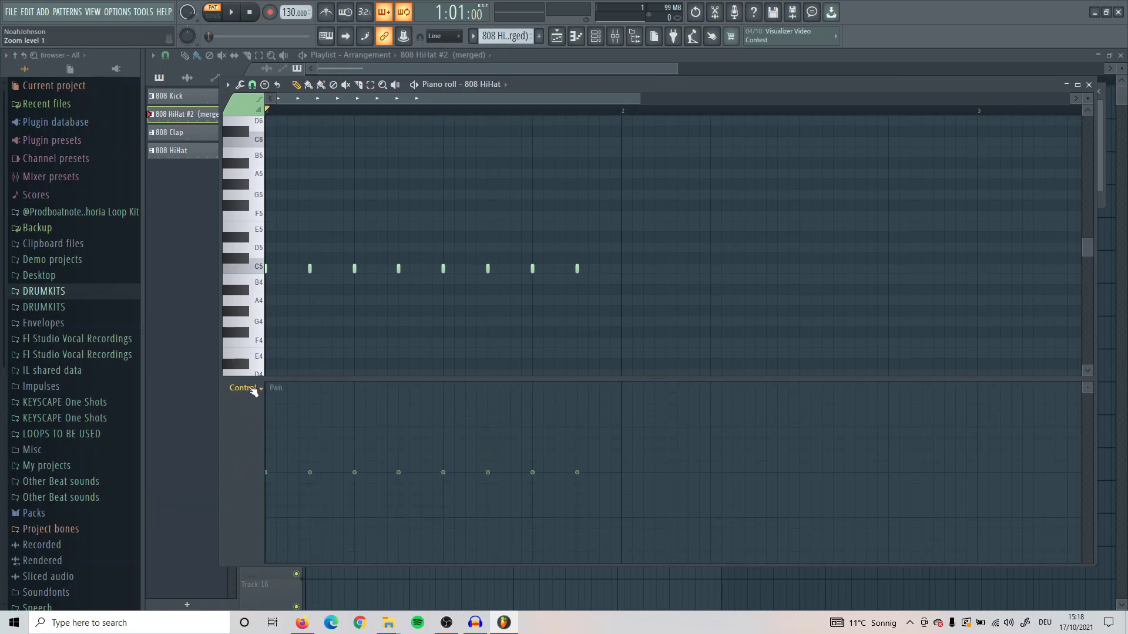
{"action": "scroll", "coordinate": [252, 391], "scroll_direction": "up", "scroll_amount": 1}
{"action": "scroll", "coordinate": [252, 391], "scroll_direction": "down", "scroll_amount": 1}
{"action": "scroll", "coordinate": [253, 391], "scroll_direction": "up", "scroll_amount": 3}
{"action": "scroll", "coordinate": [253, 390], "scroll_direction": "down", "scroll_amount": 3}
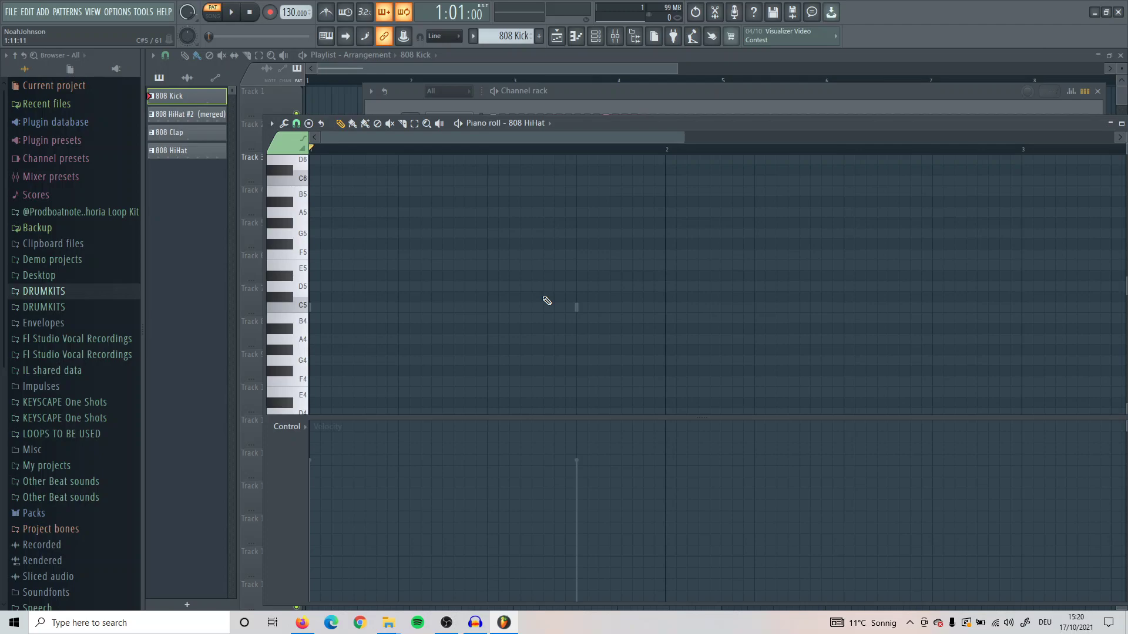
Step the piano roll through 808 Clap back to 808 Kick with arrow keys and list its channels.
{"action": "key", "text": "Down"}
{"action": "key", "text": "Down"}
{"action": "key", "text": "Down"}
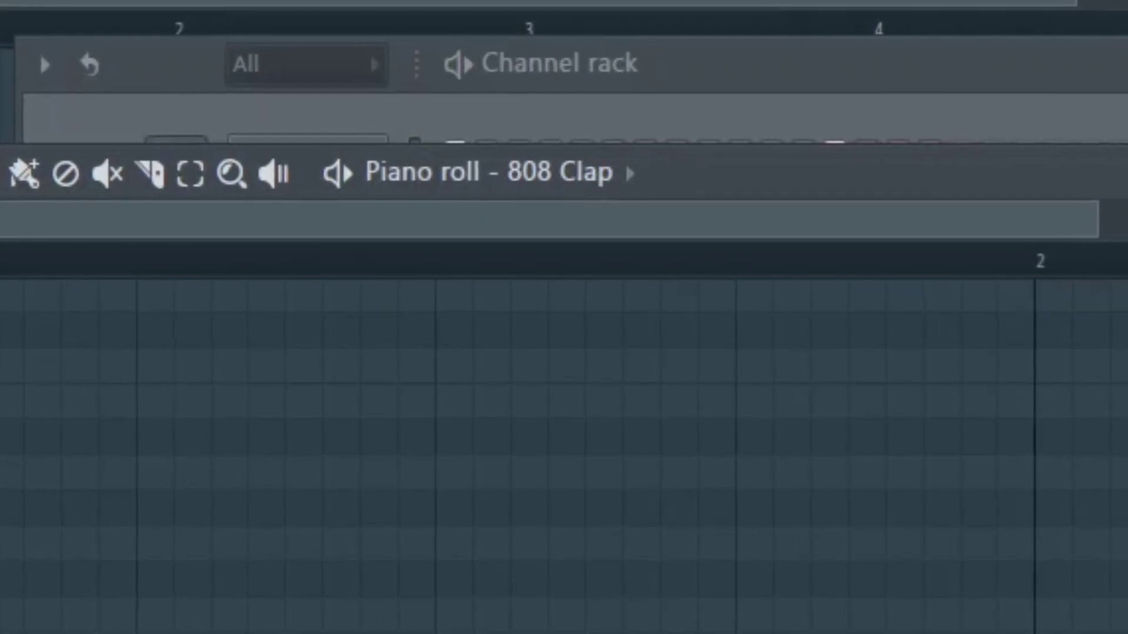
{"action": "key", "text": "Up"}
{"action": "key", "text": "Up"}
{"action": "key", "text": "Up"}
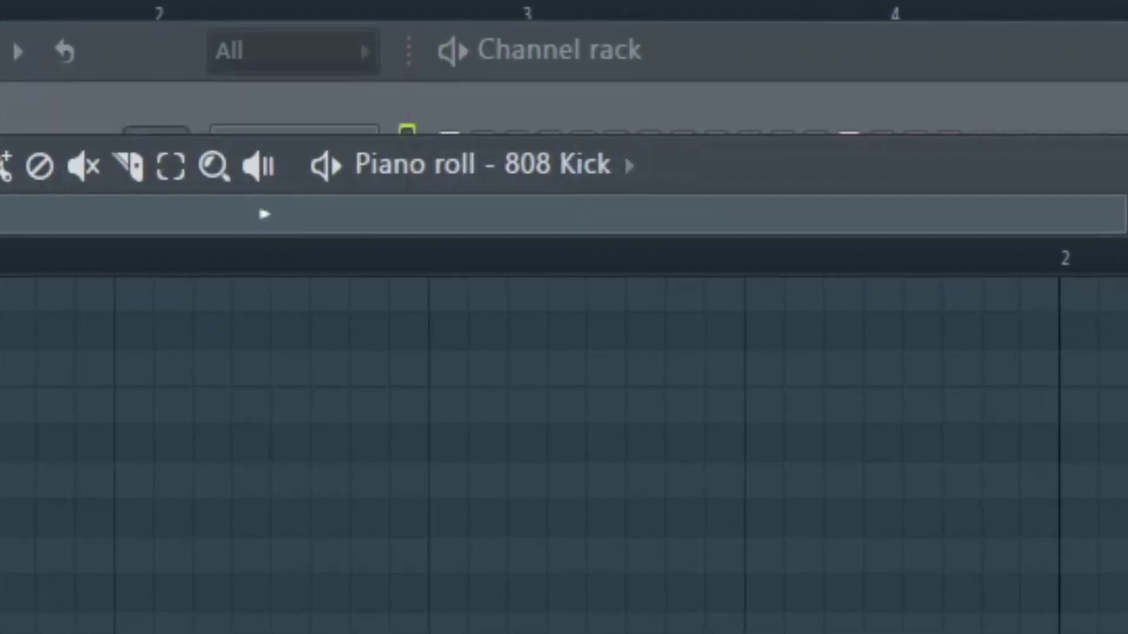
{"action": "key", "text": "Down"}
{"action": "key", "text": "Down"}
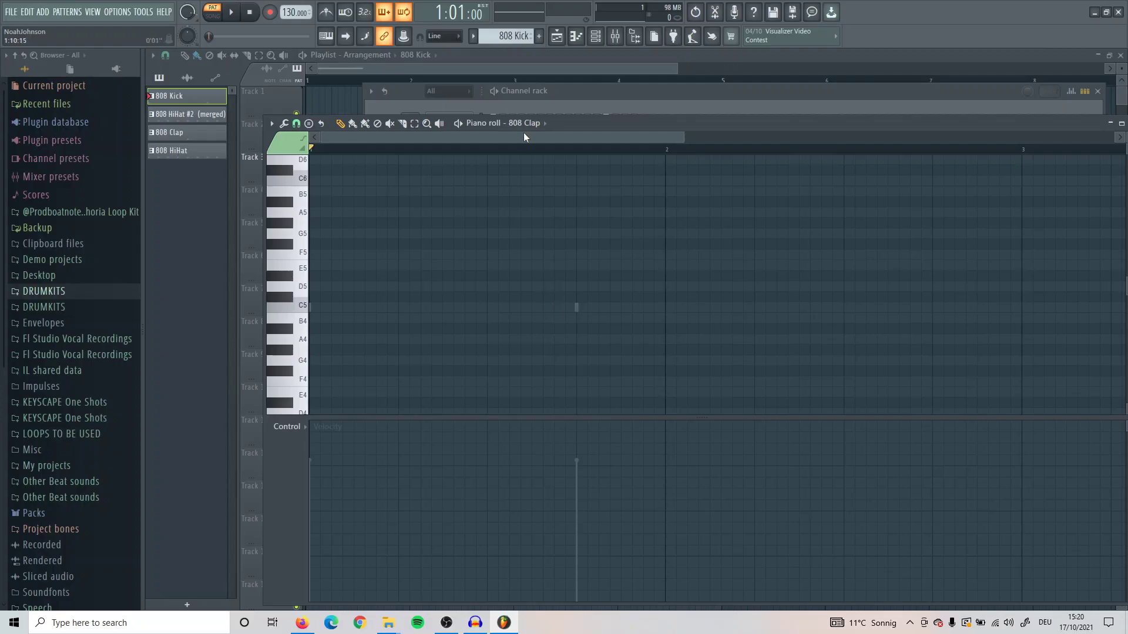
{"action": "key", "text": "Up"}
{"action": "key", "text": "Up"}
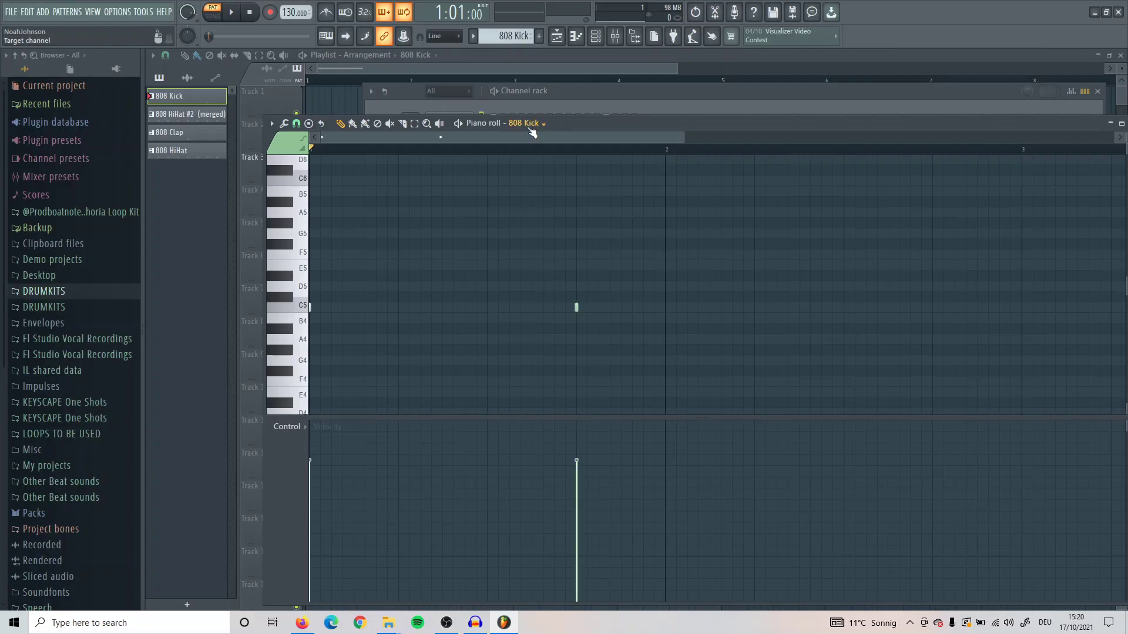
{"action": "left_click", "coordinate": [535, 129]}
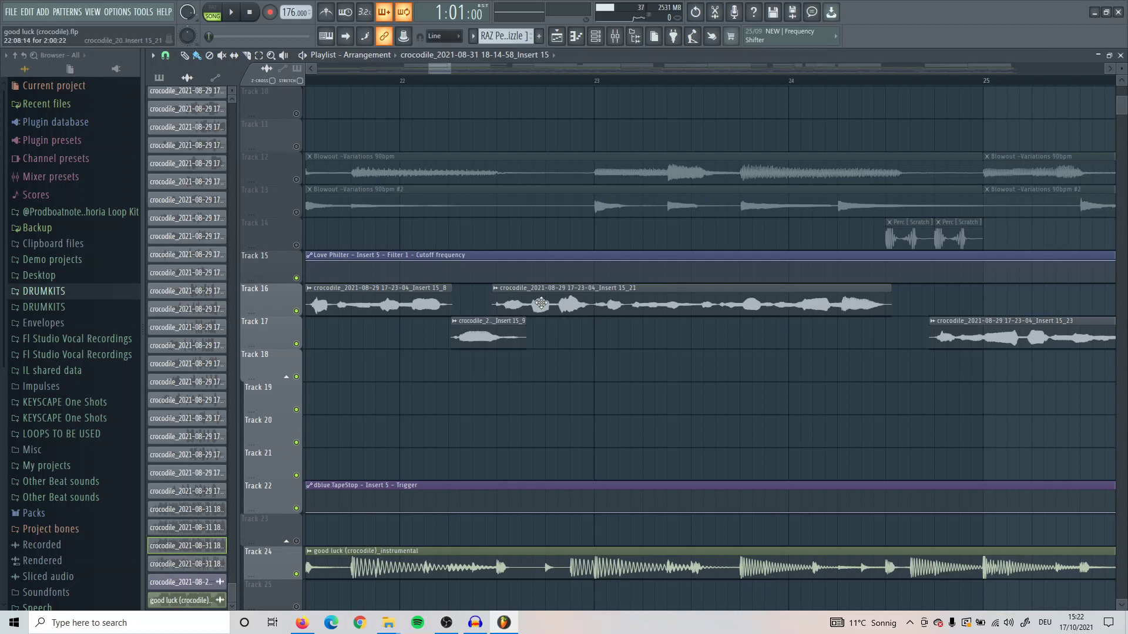
Give the Insert 15_21 clip Crossfade (bleeding) declicking and close its settings.
{"action": "double_click", "coordinate": [541, 303]}
{"action": "key", "text": "Escape"}
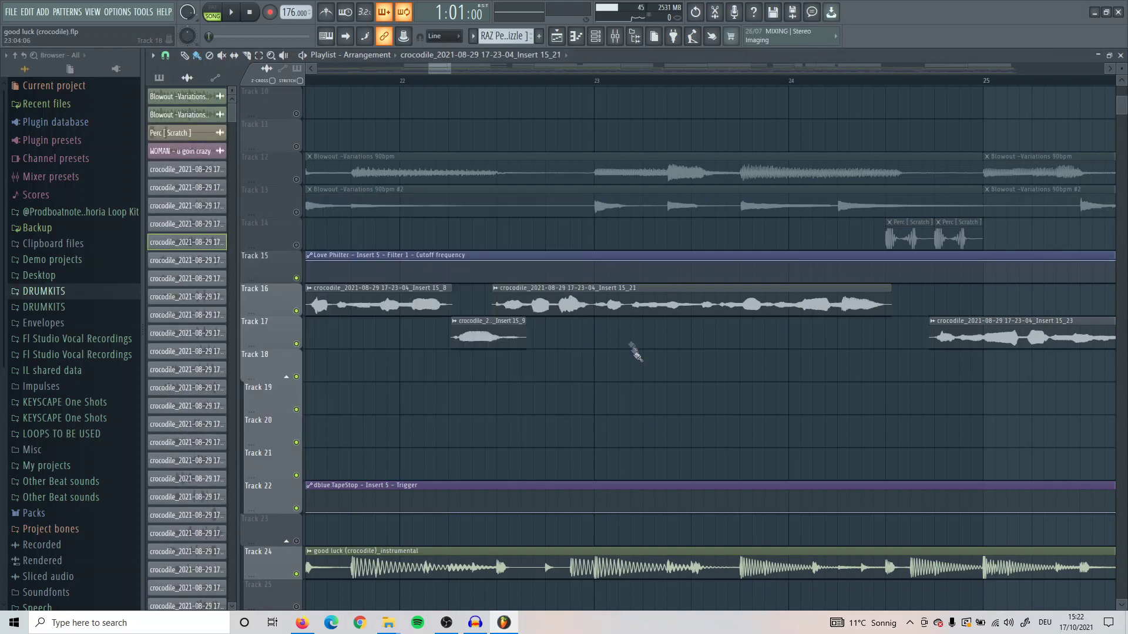
{"action": "double_click", "coordinate": [616, 304]}
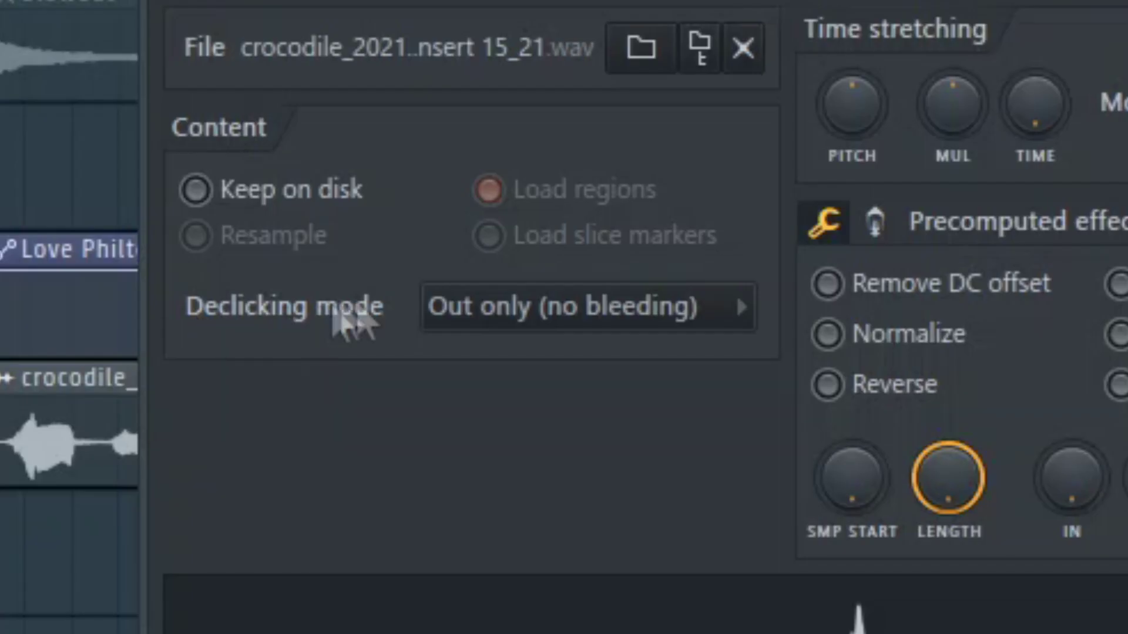
{"action": "left_click", "coordinate": [576, 321]}
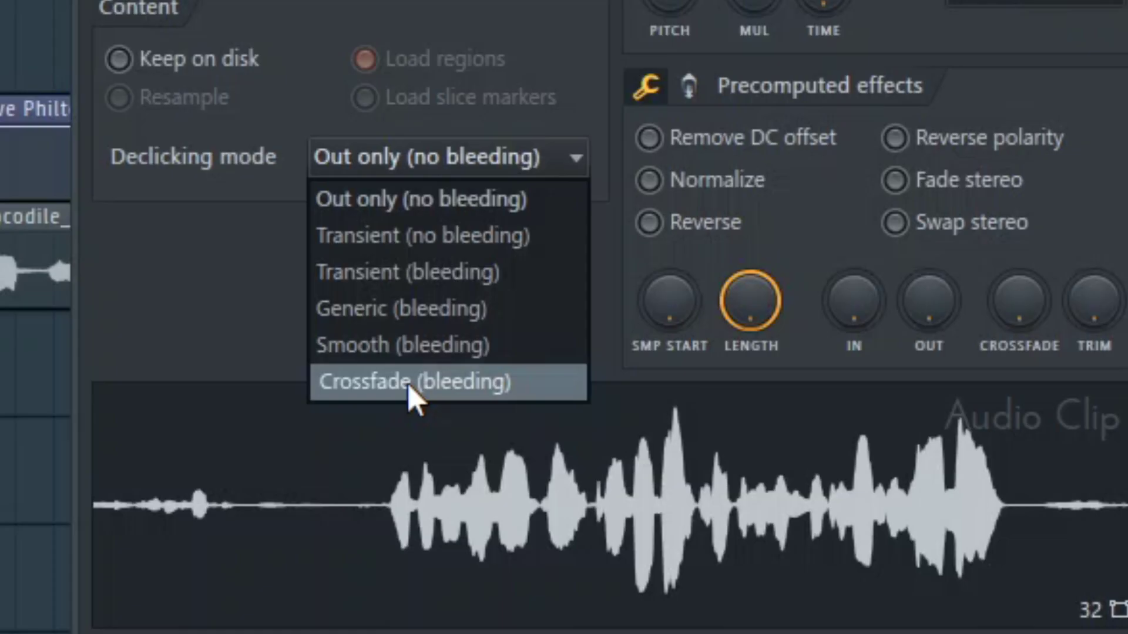
{"action": "left_click", "coordinate": [411, 383]}
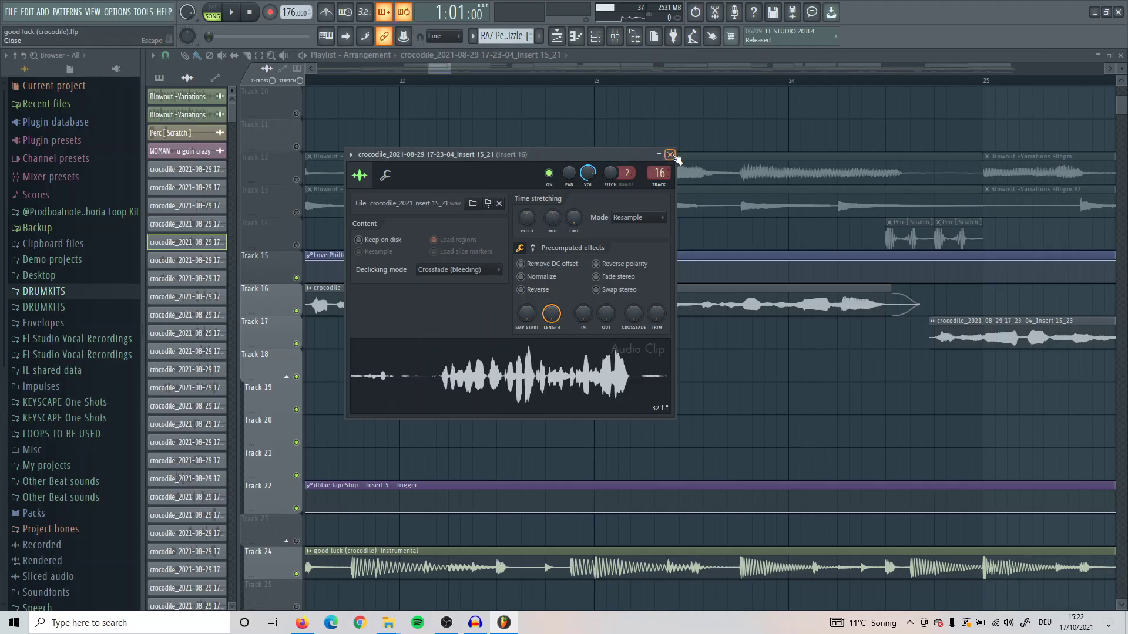
{"action": "left_click", "coordinate": [674, 158]}
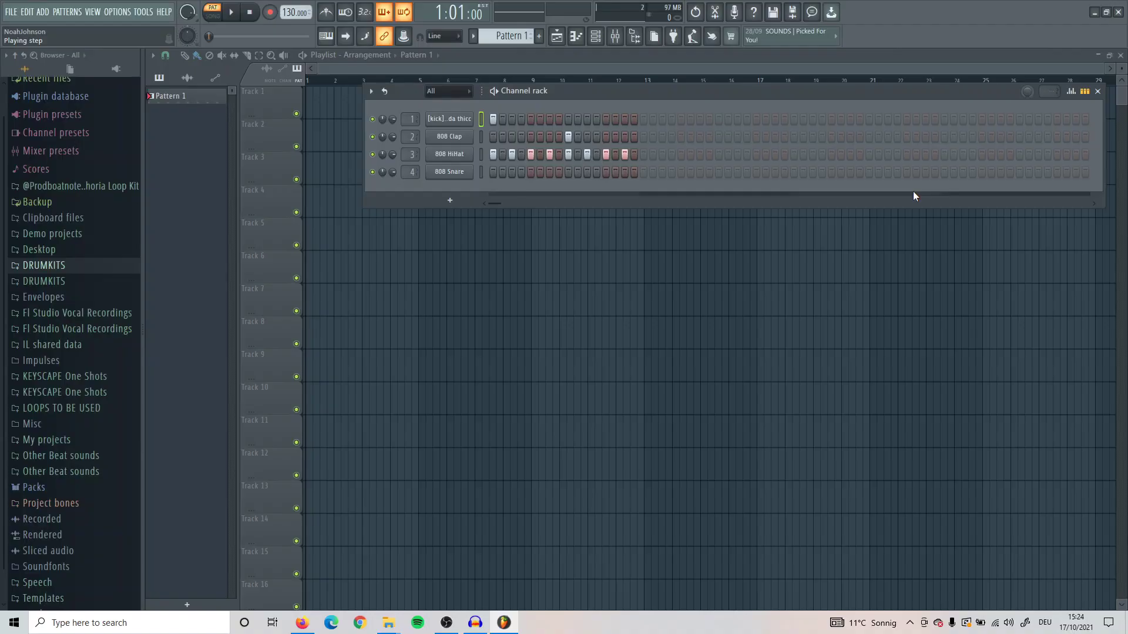
Load the GODZILLA kick into the kick channel's Sampler from its Sample history.
{"action": "left_click", "coordinate": [449, 119]}
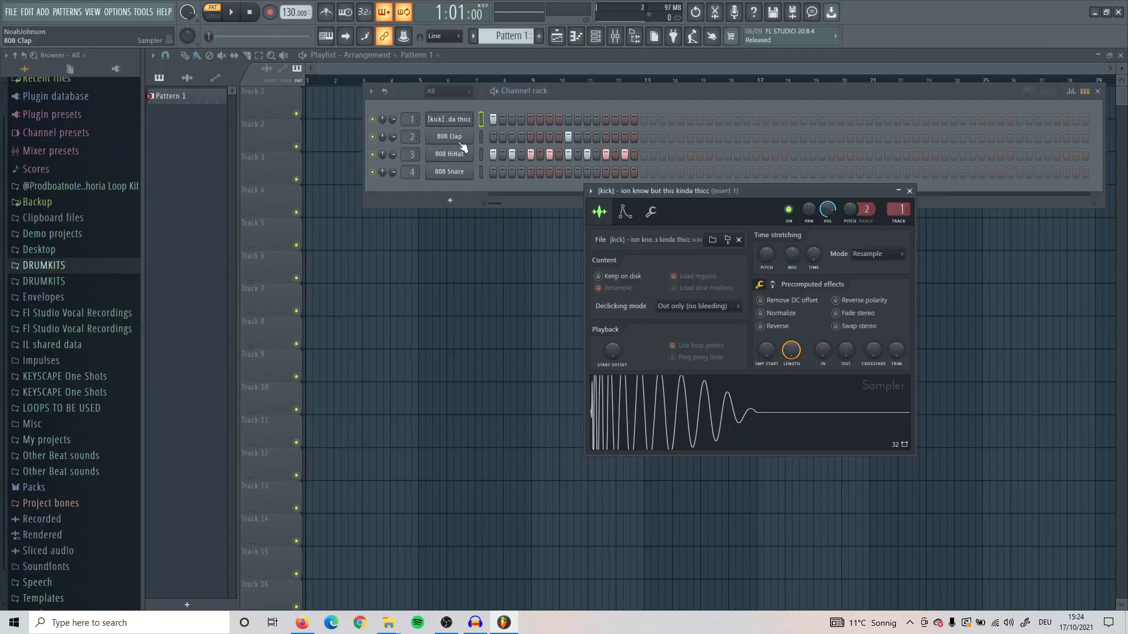
{"action": "left_click_drag", "start_coordinate": [653, 189], "coordinate": [660, 175]}
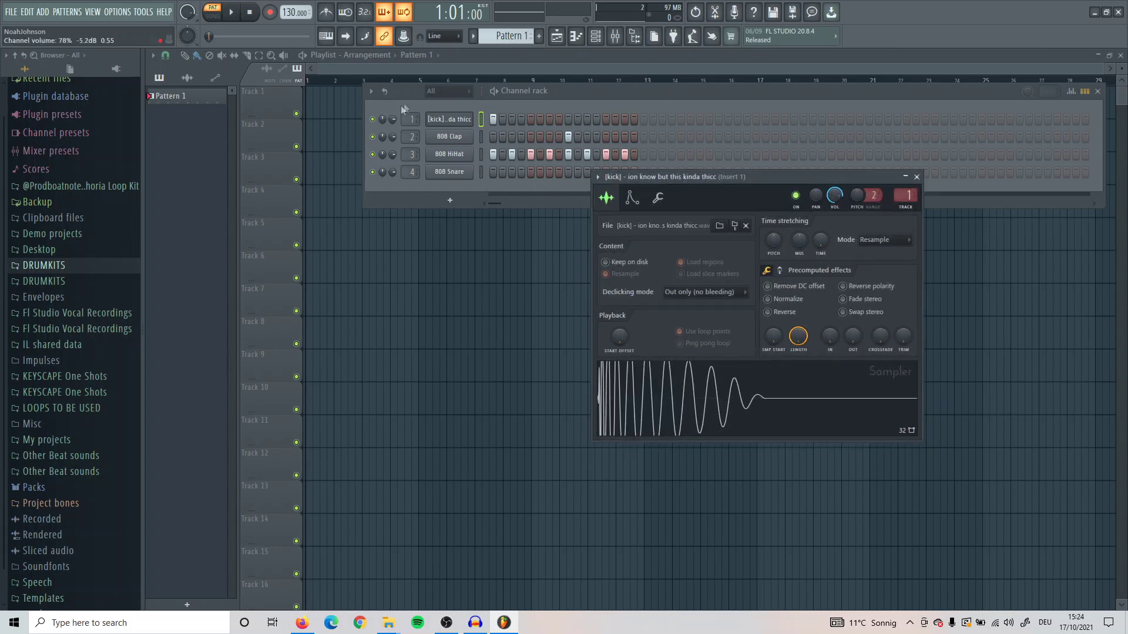
{"action": "left_click", "coordinate": [459, 124]}
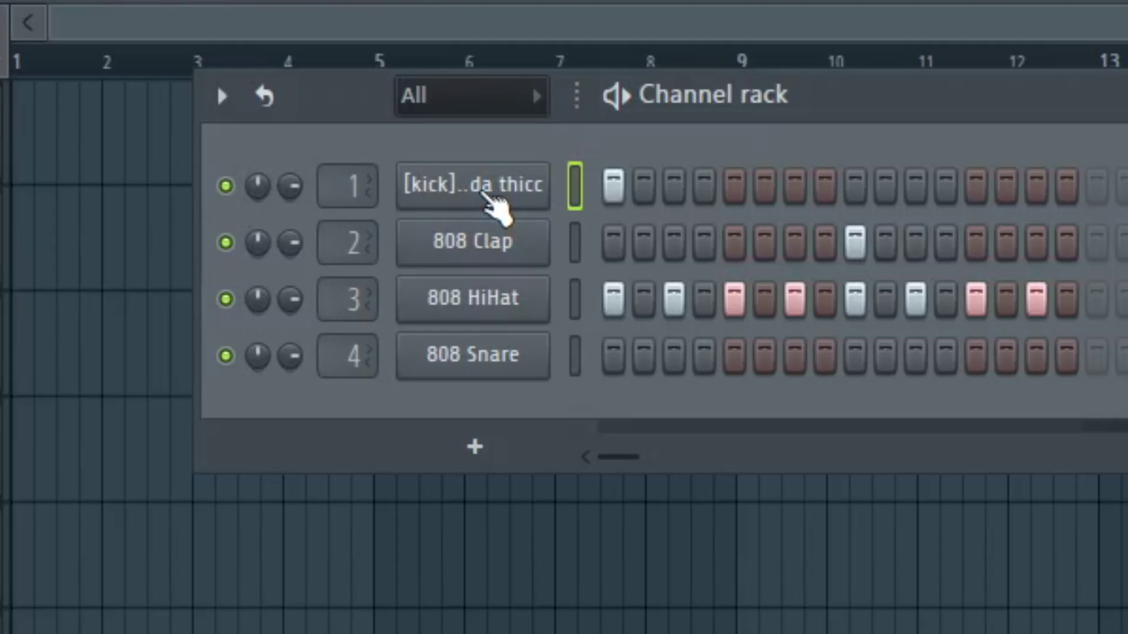
{"action": "left_click", "coordinate": [488, 196]}
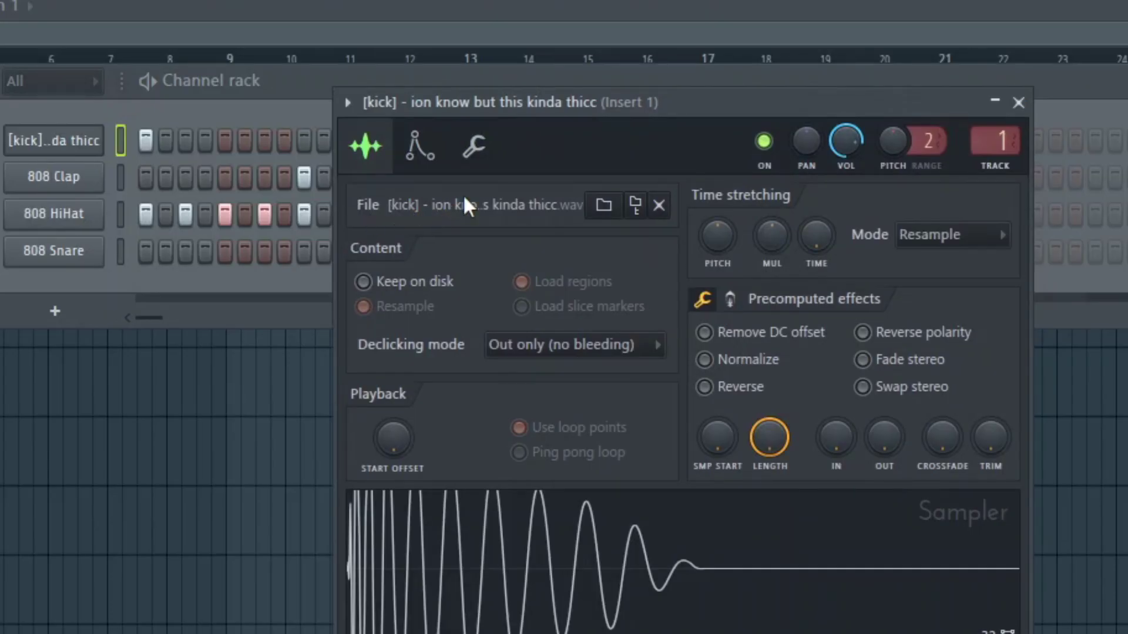
{"action": "left_click", "coordinate": [451, 203]}
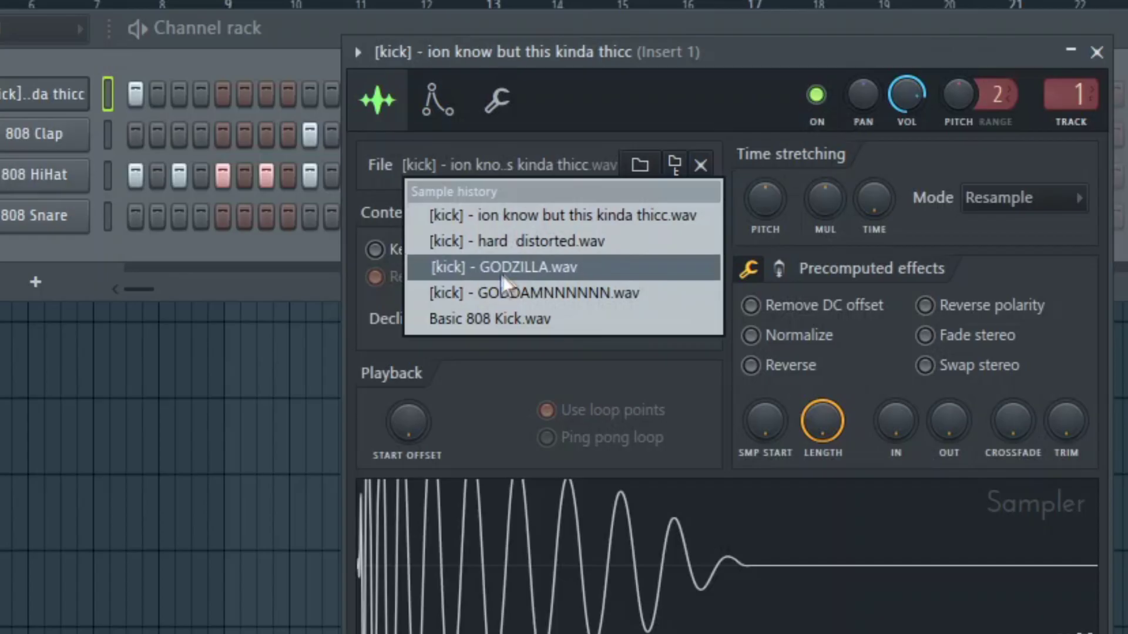
{"action": "left_click", "coordinate": [654, 194]}
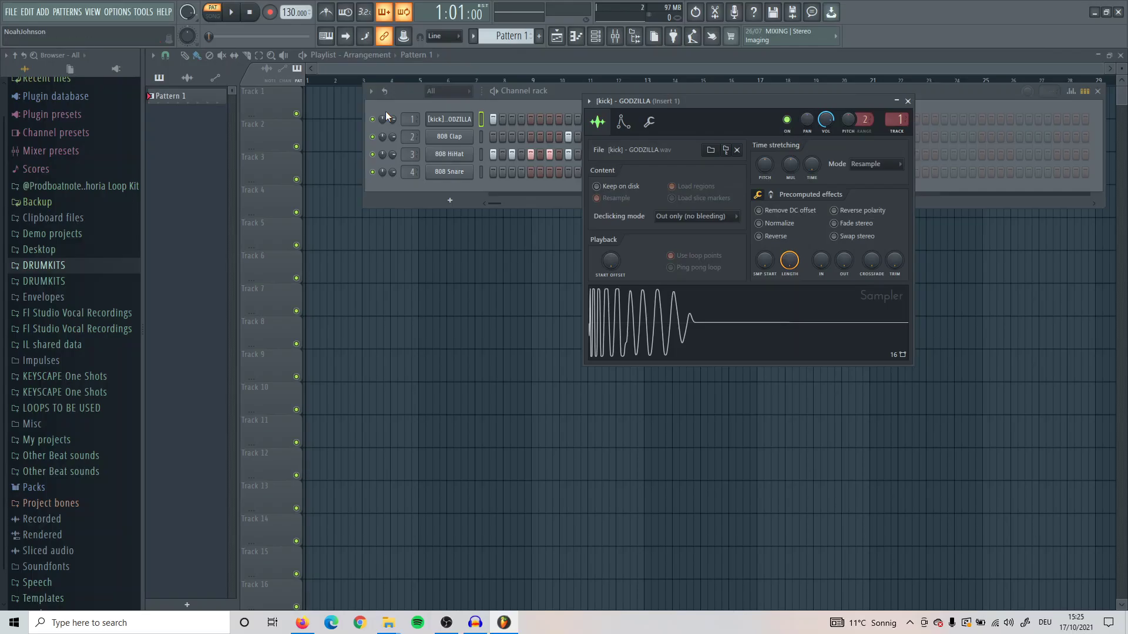
{"action": "left_click", "coordinate": [661, 151]}
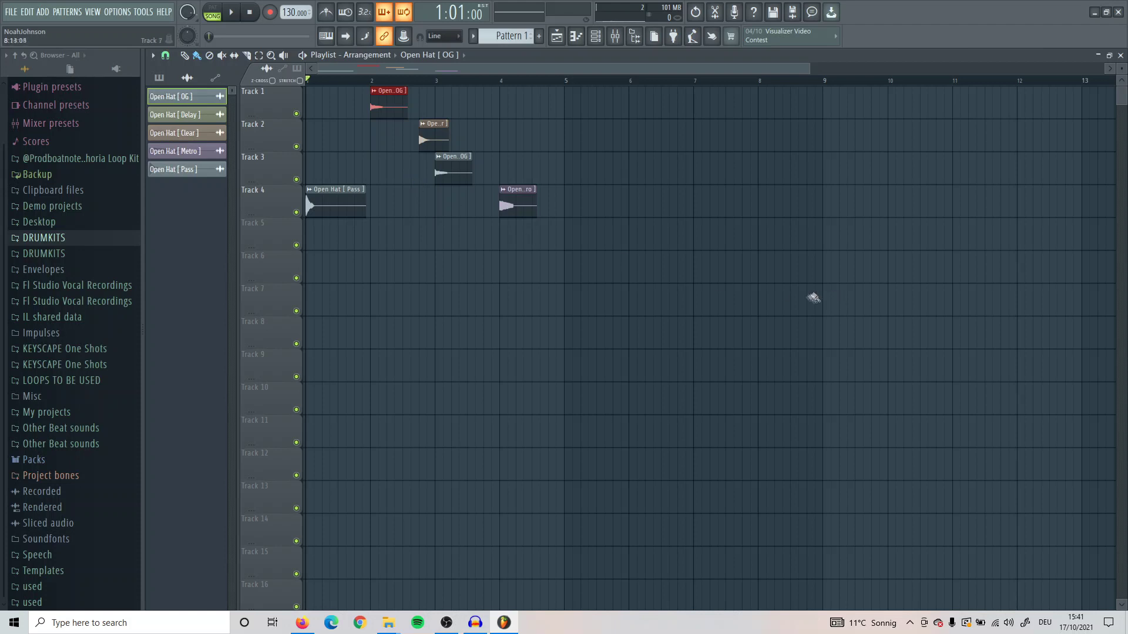
Select all playlist clips and delete the Track 2 and Track 3 clips.
{"action": "key", "text": "ctrl+a"}
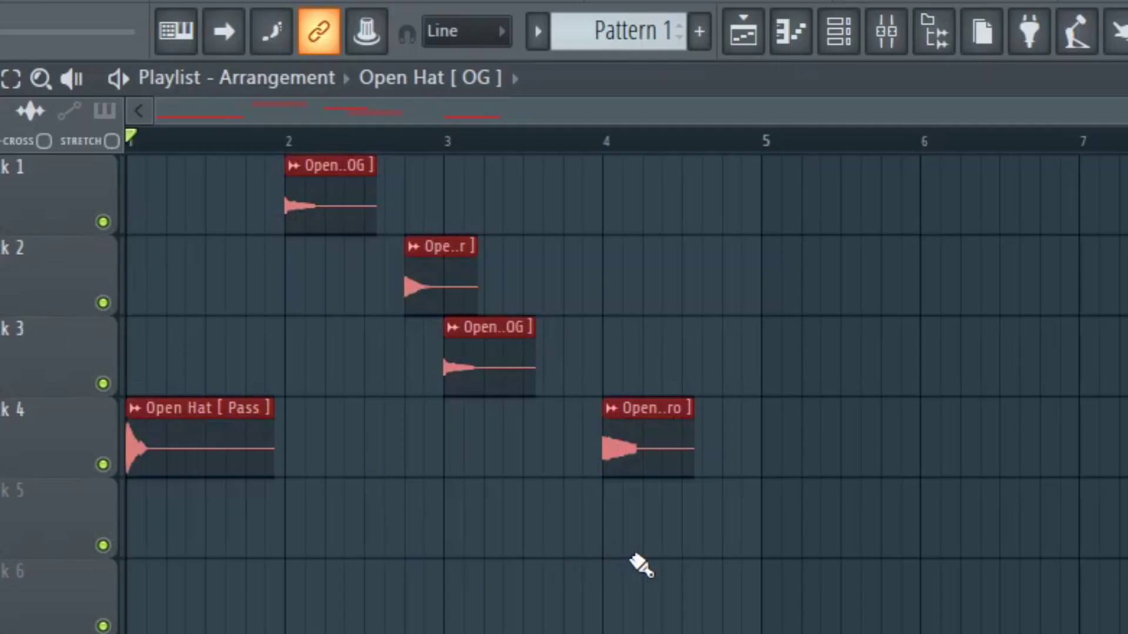
{"action": "right_click", "coordinate": [449, 167]}
{"action": "right_click", "coordinate": [431, 127]}
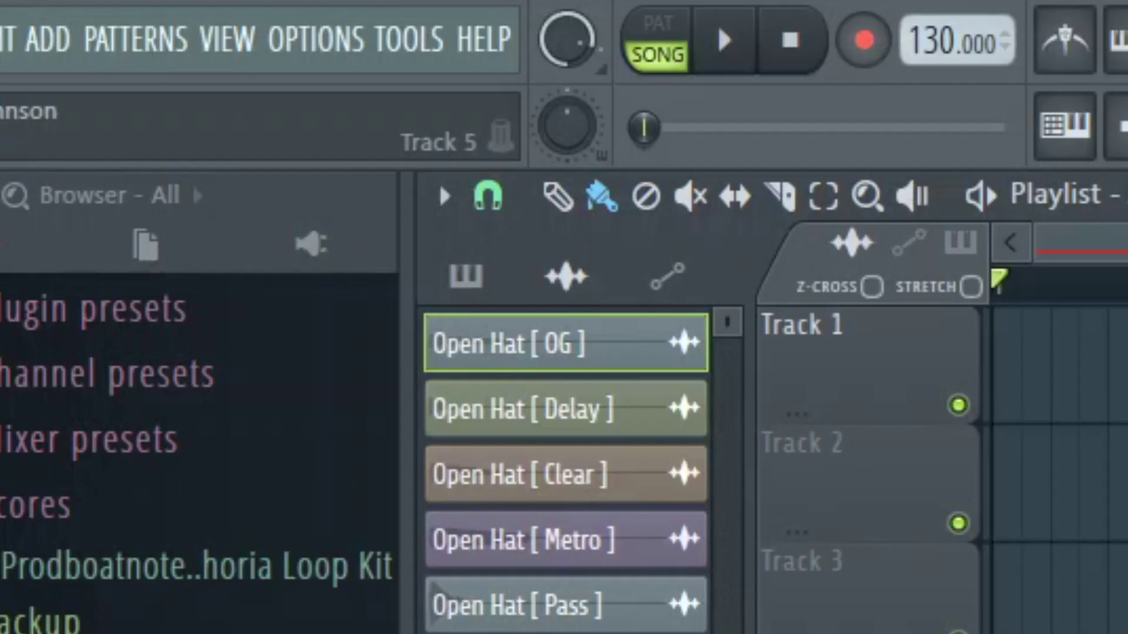
Purge the unused Delay and Clear audio clips via Tools > Macros.
{"action": "left_click", "coordinate": [419, 38]}
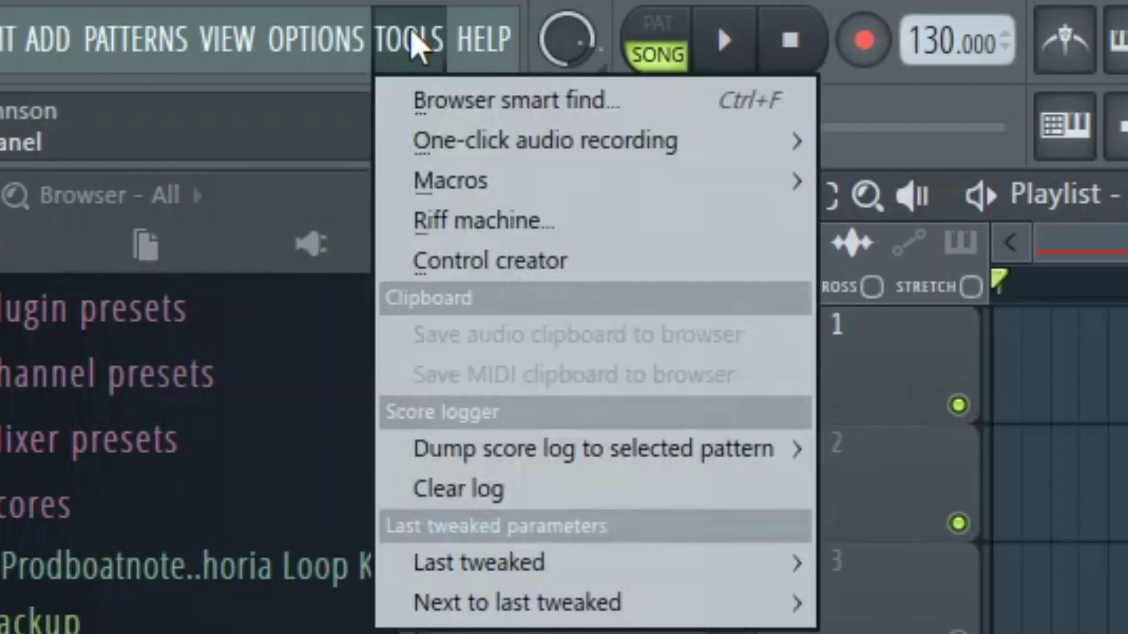
{"action": "mouse_move", "coordinate": [517, 183]}
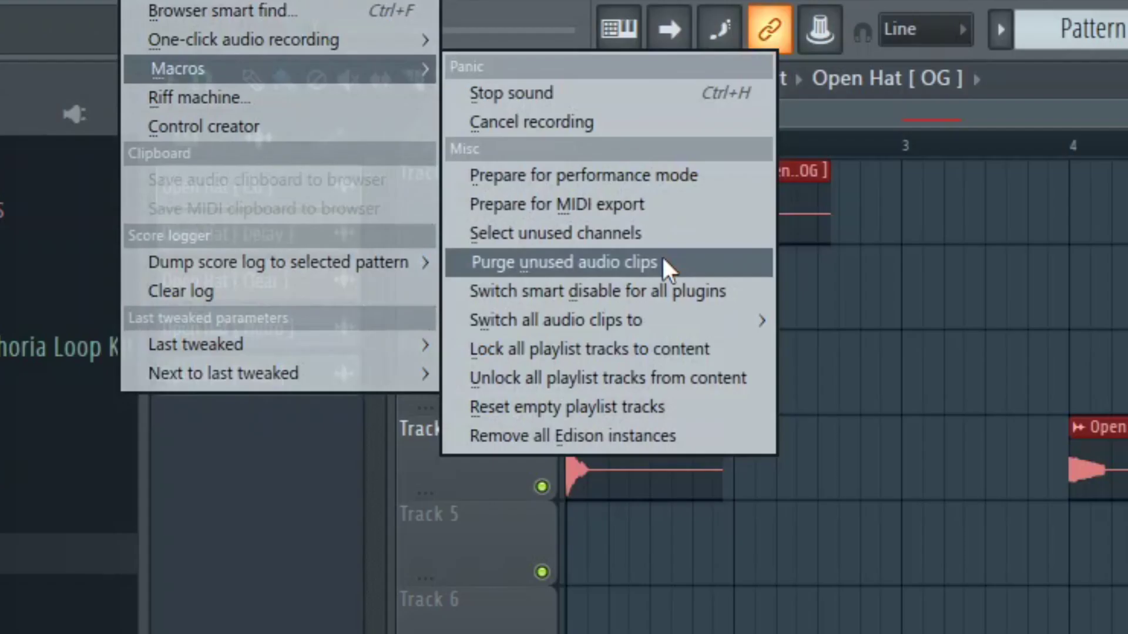
{"action": "left_click", "coordinate": [589, 266]}
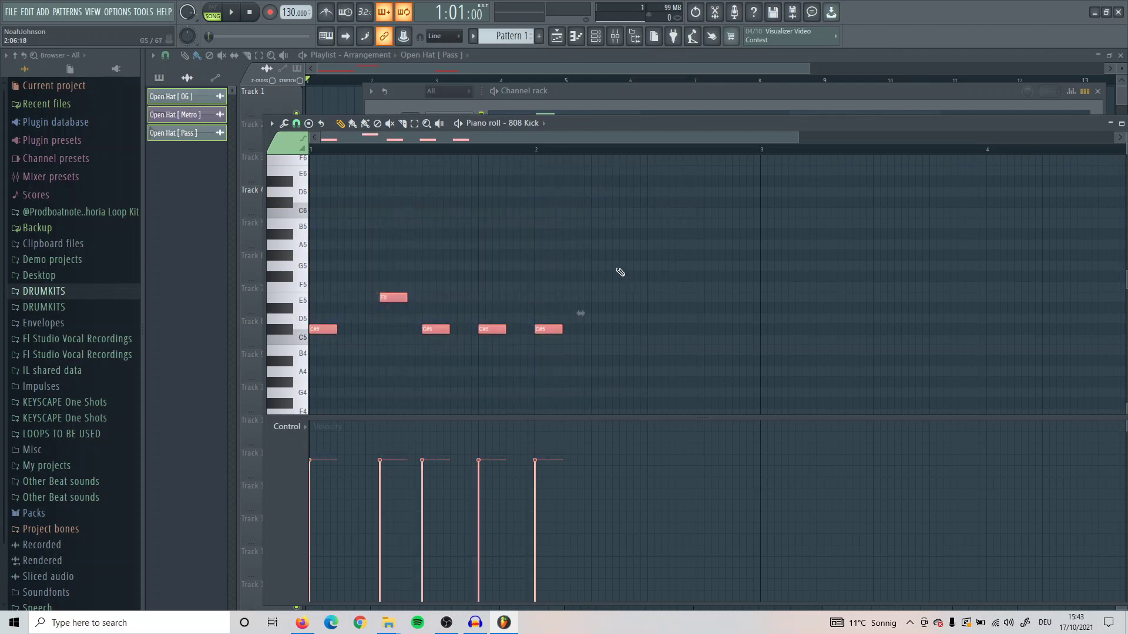
Open the randomizer (Alt+R) and raise the VEL and REL randomization amounts.
{"action": "key", "text": "alt+r"}
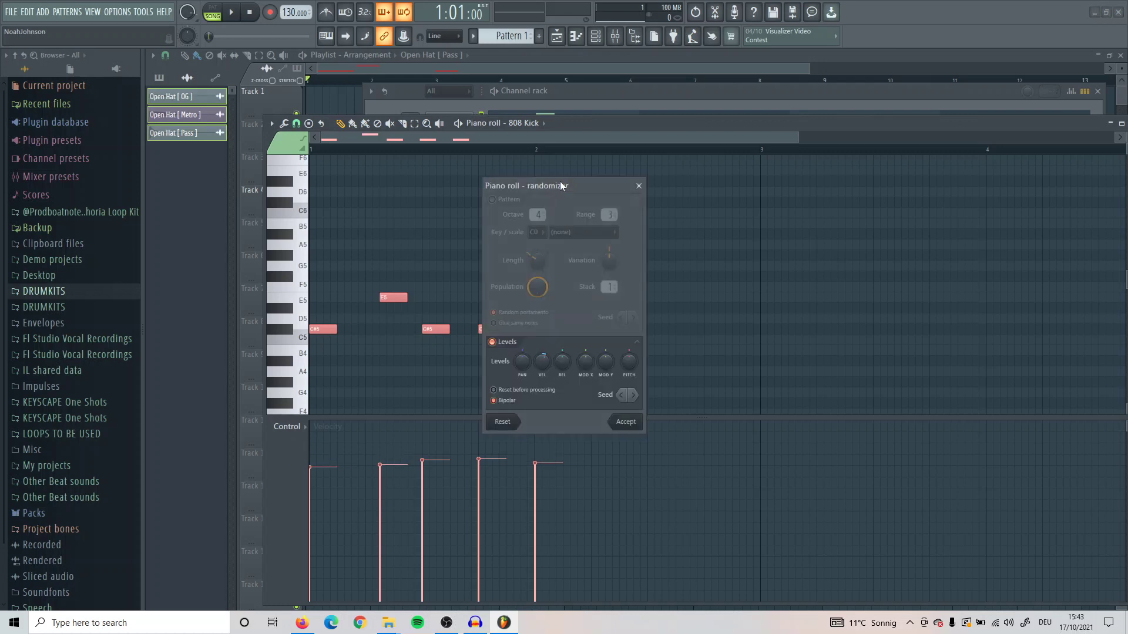
{"action": "left_click_drag", "start_coordinate": [560, 181], "coordinate": [693, 145]}
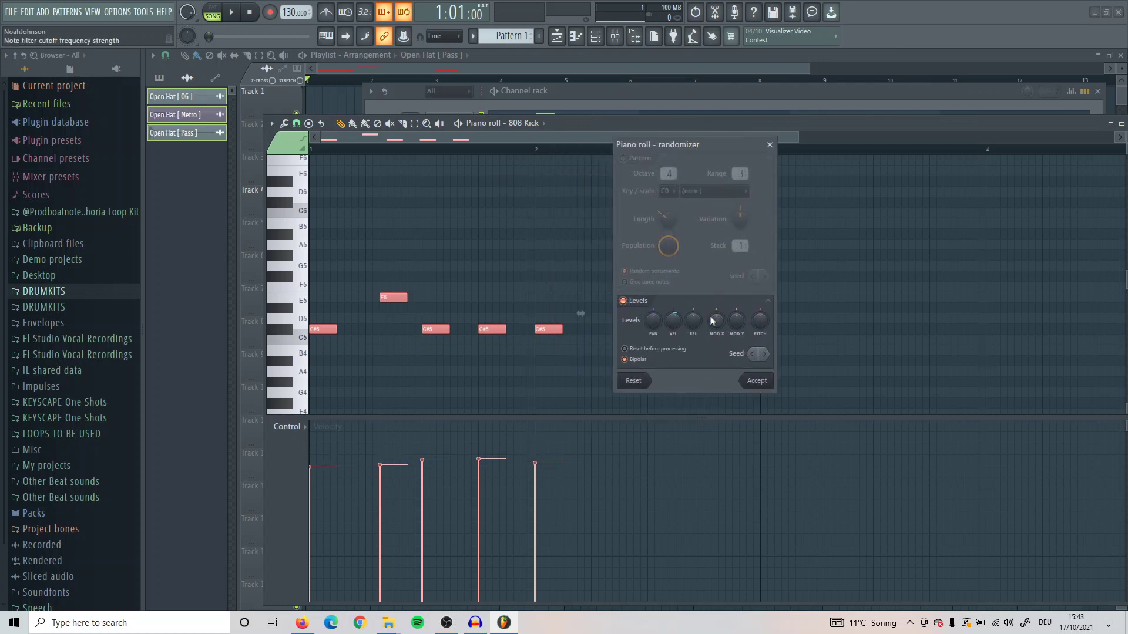
{"action": "mouse_move", "coordinate": [674, 323]}
{"action": "left_mouse_down"}
{"action": "mouse_move", "coordinate": [674, 287]}
{"action": "mouse_move", "coordinate": [653, 314]}
{"action": "left_mouse_up"}
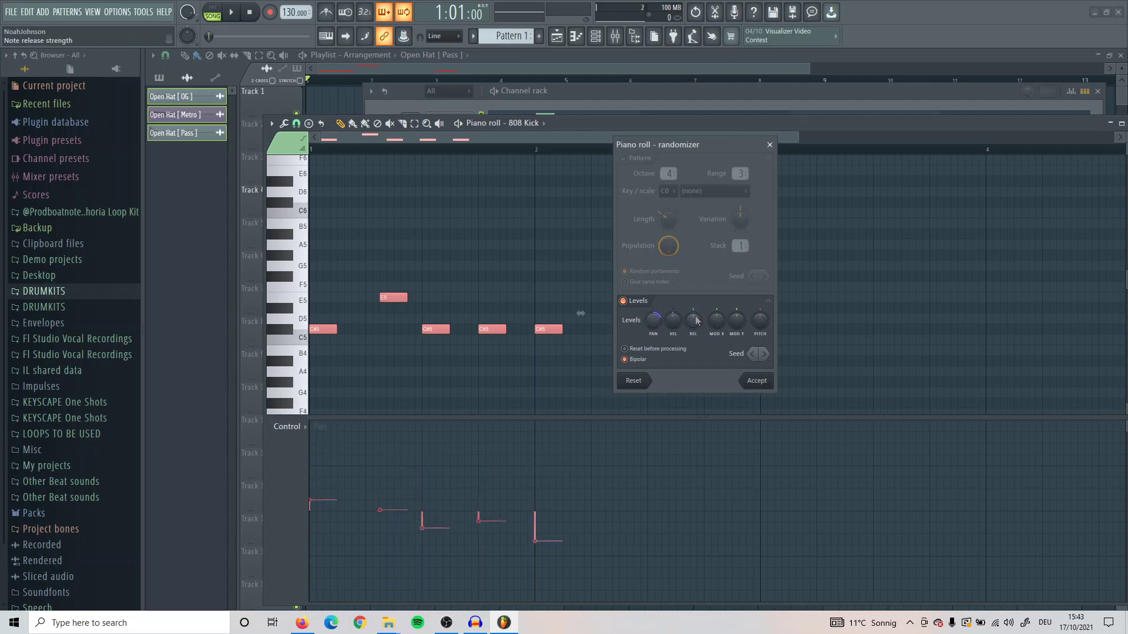
{"action": "scroll", "coordinate": [693, 320], "scroll_direction": "up", "scroll_amount": 5}
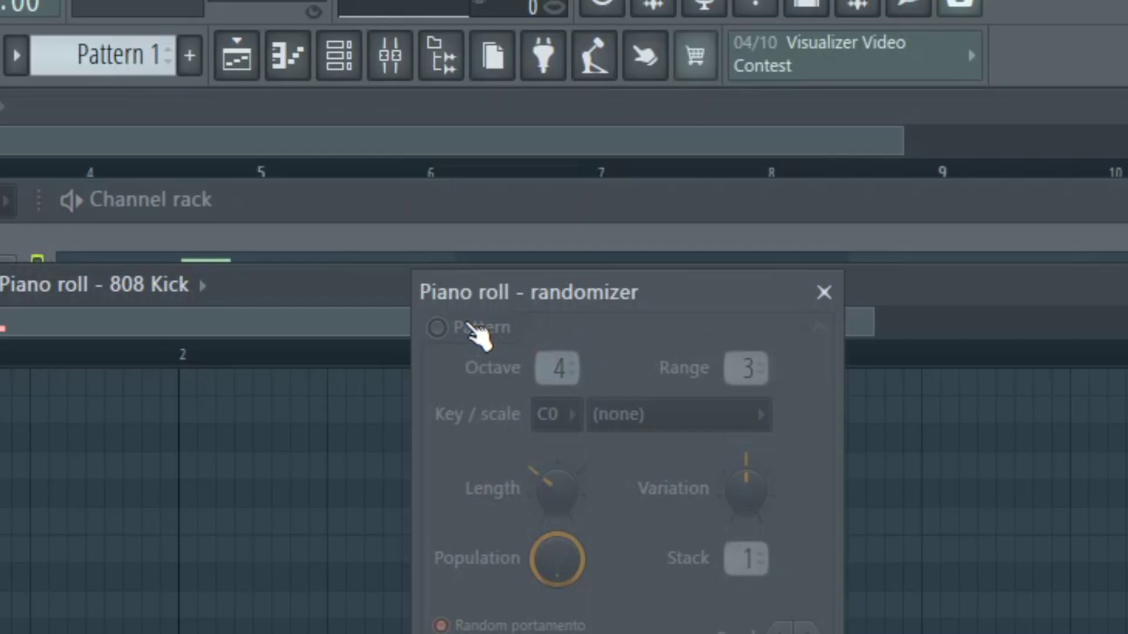
Enable Pattern generation, lengthen the random notes, and reduce Population to none.
{"action": "left_click", "coordinate": [646, 139]}
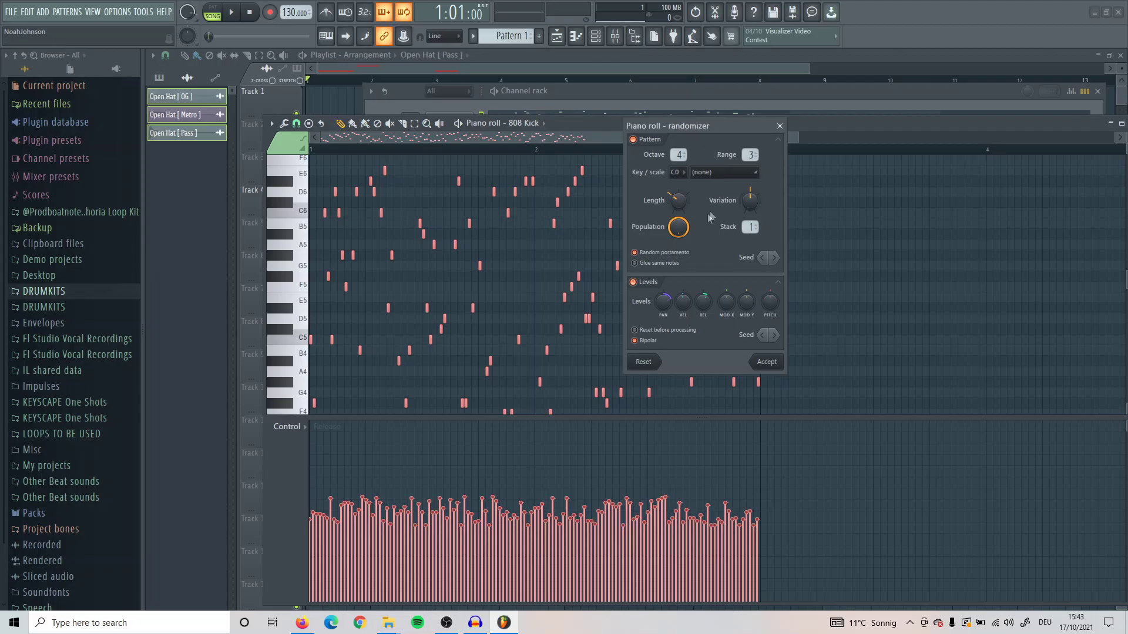
{"action": "left_click_drag", "start_coordinate": [679, 200], "coordinate": [679, 179]}
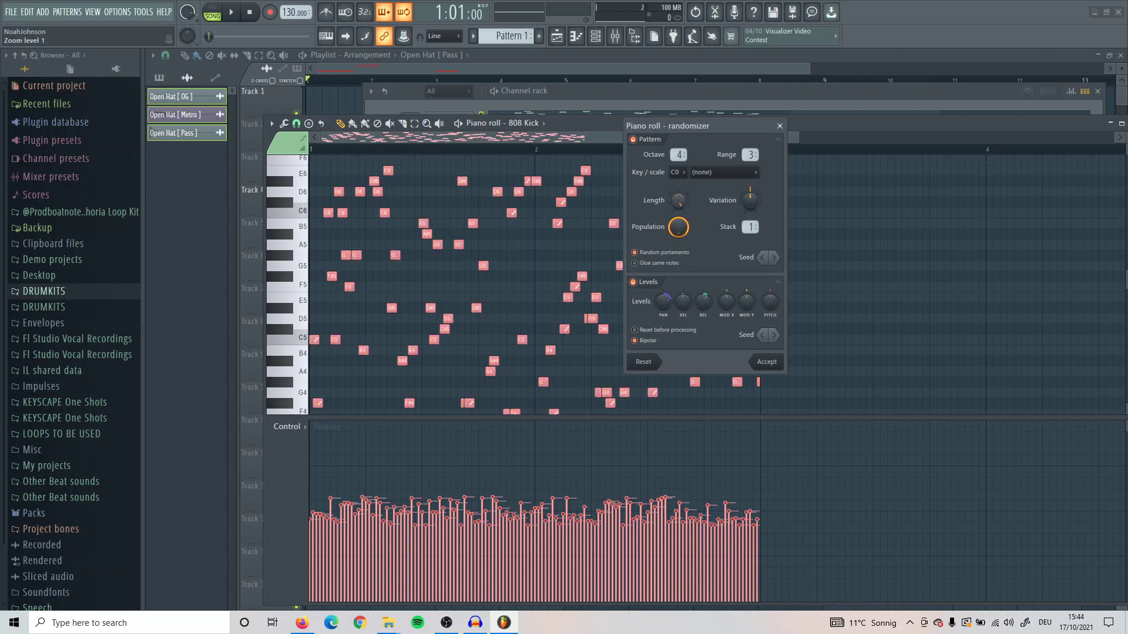
{"action": "left_click_drag", "start_coordinate": [679, 227], "coordinate": [678, 200]}
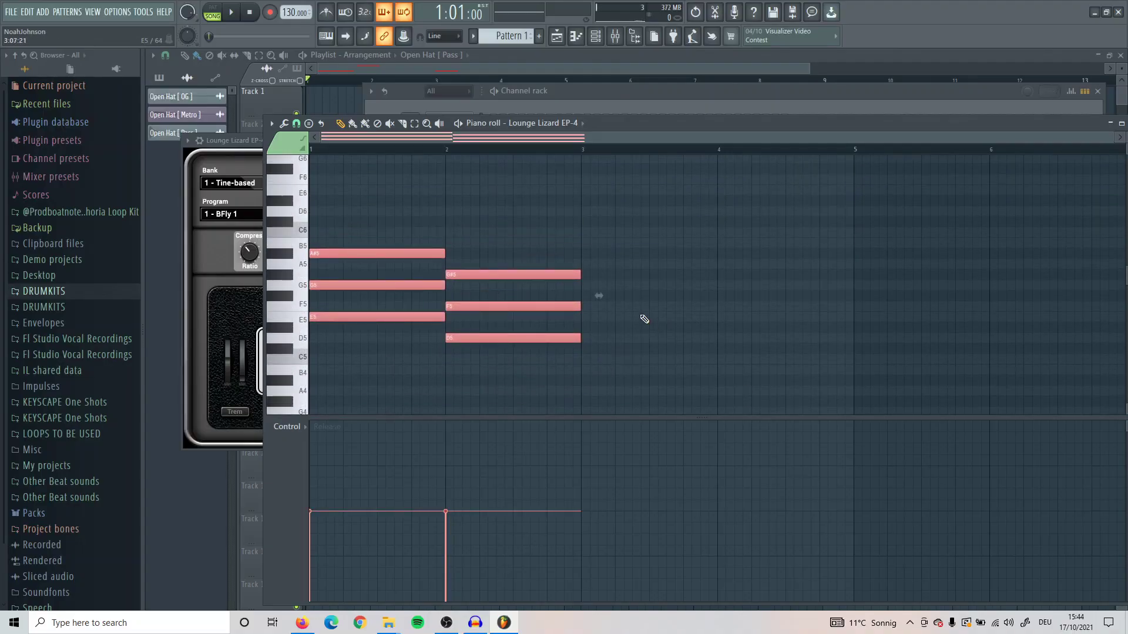
Strum the Lounge Lizard chords with the Strumizer (Alt+S) by raising Start Strength.
{"action": "key", "text": "alt+s"}
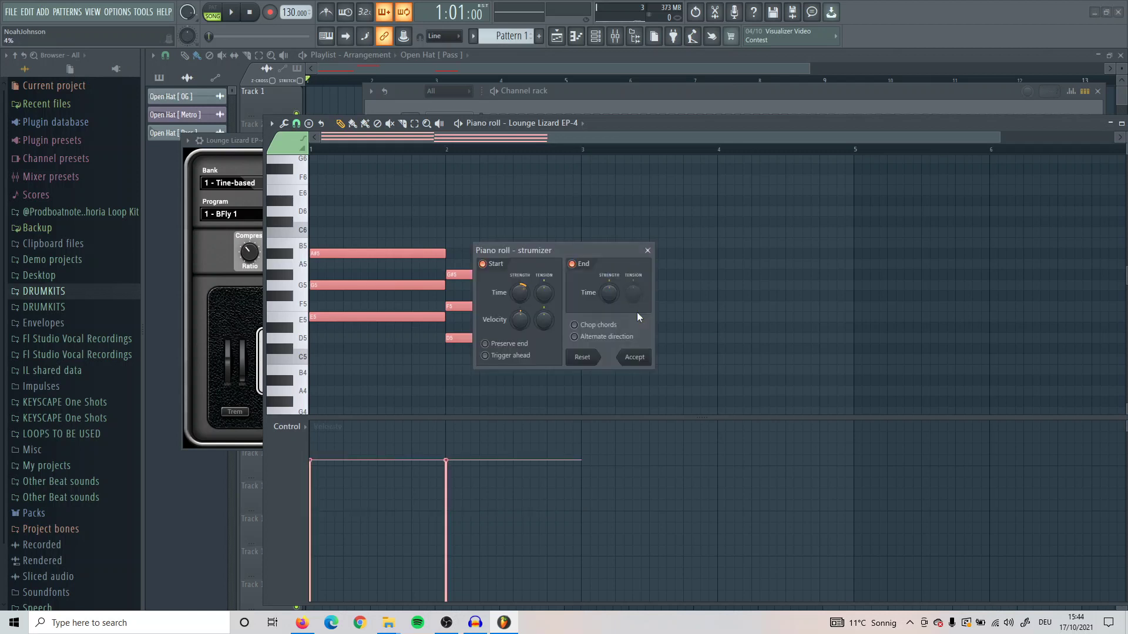
{"action": "left_click_drag", "start_coordinate": [539, 248], "coordinate": [576, 133]}
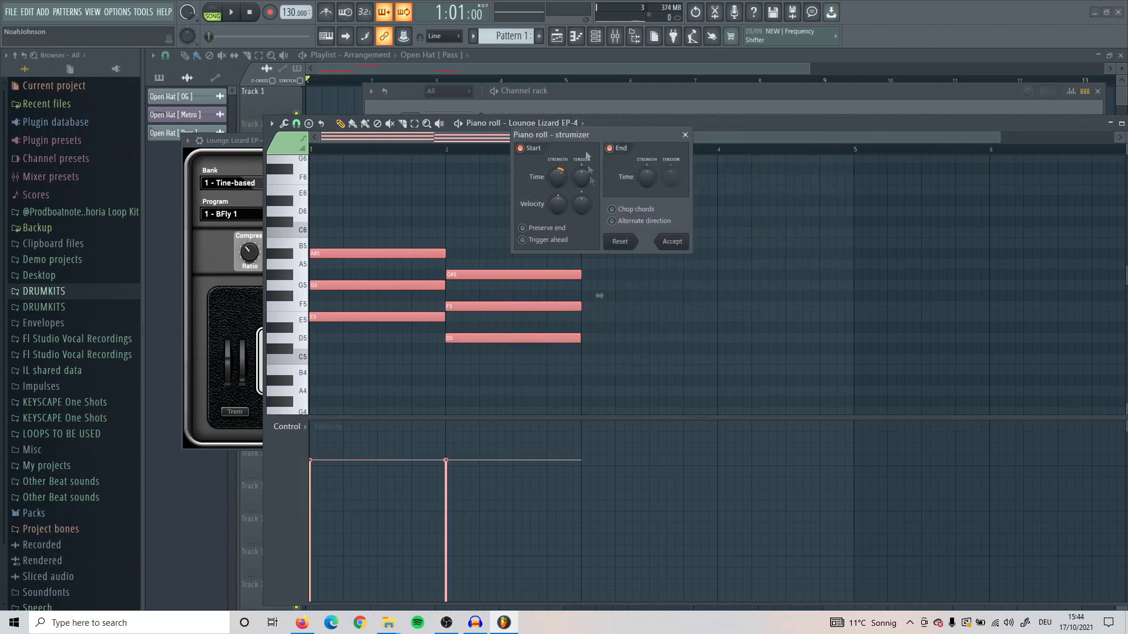
{"action": "mouse_move", "coordinate": [565, 180]}
{"action": "left_mouse_down"}
{"action": "mouse_move", "coordinate": [565, 161]}
{"action": "mouse_move", "coordinate": [558, 203]}
{"action": "left_mouse_up"}
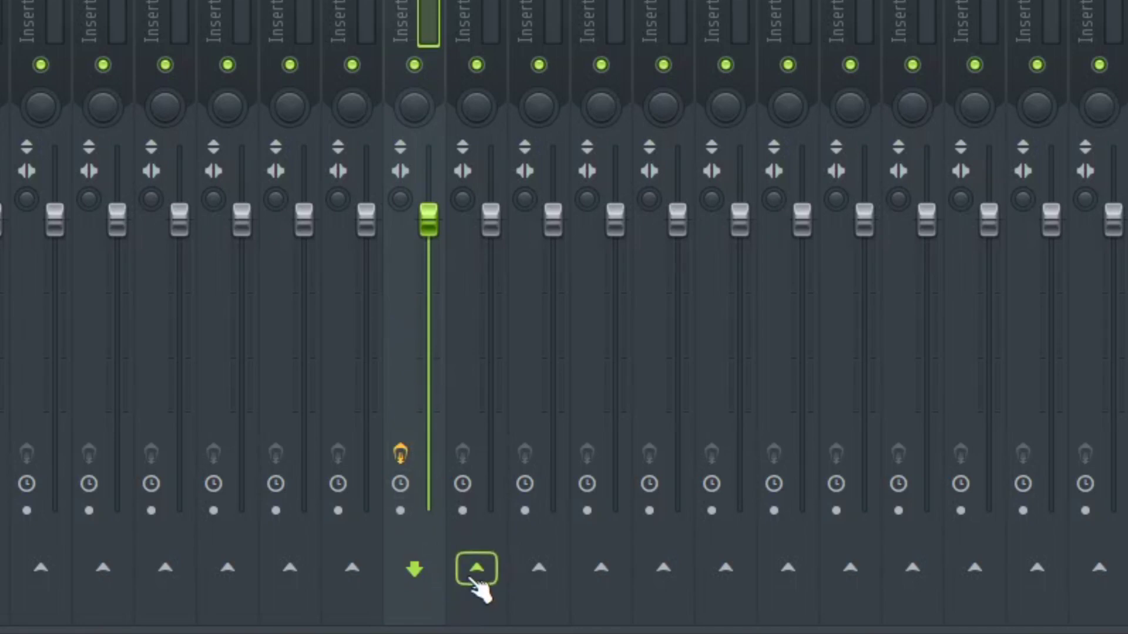
Send Insert 11 to Insert 12, then review Insert 12, Master and Insert 11 effects.
{"action": "left_click", "coordinate": [469, 578]}
{"action": "left_click", "coordinate": [470, 579]}
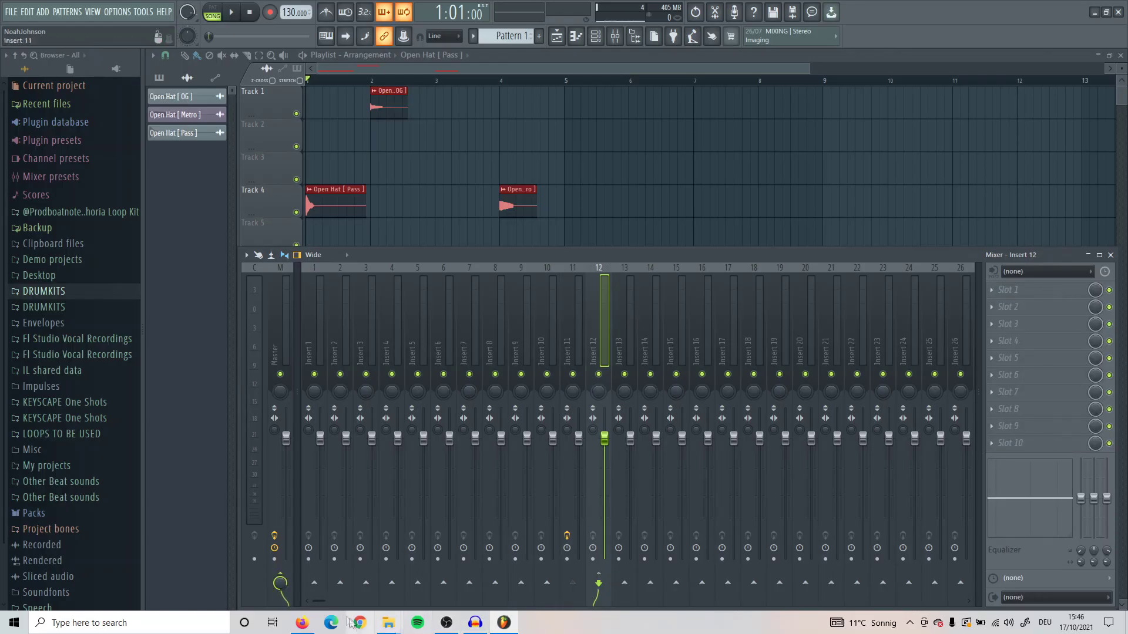
{"action": "left_click", "coordinate": [279, 329]}
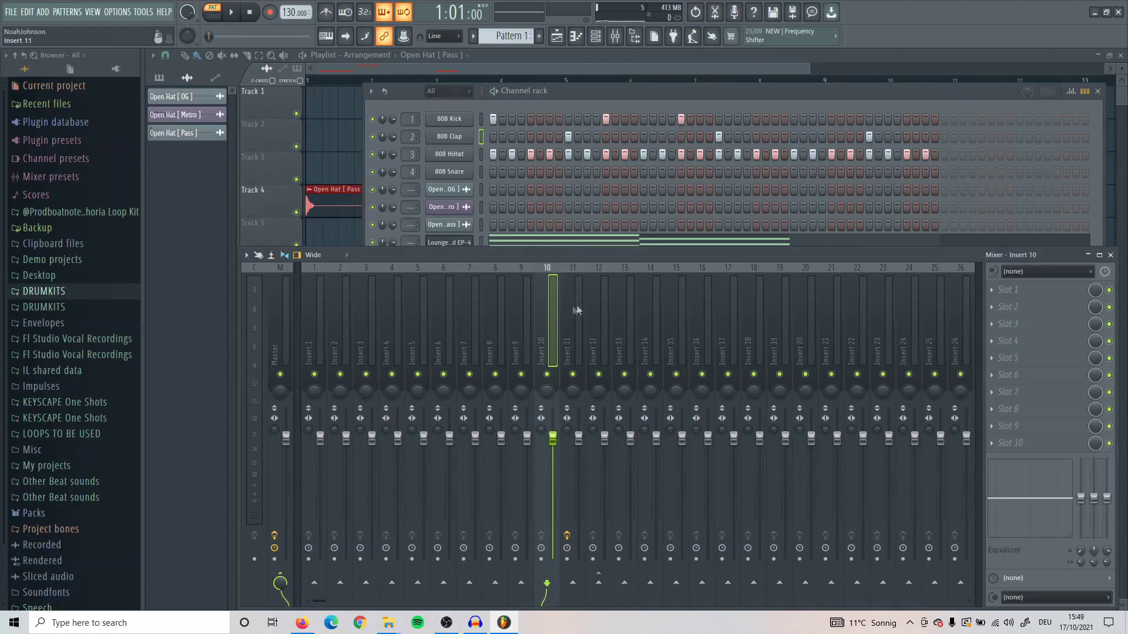
{"action": "left_click", "coordinate": [579, 311]}
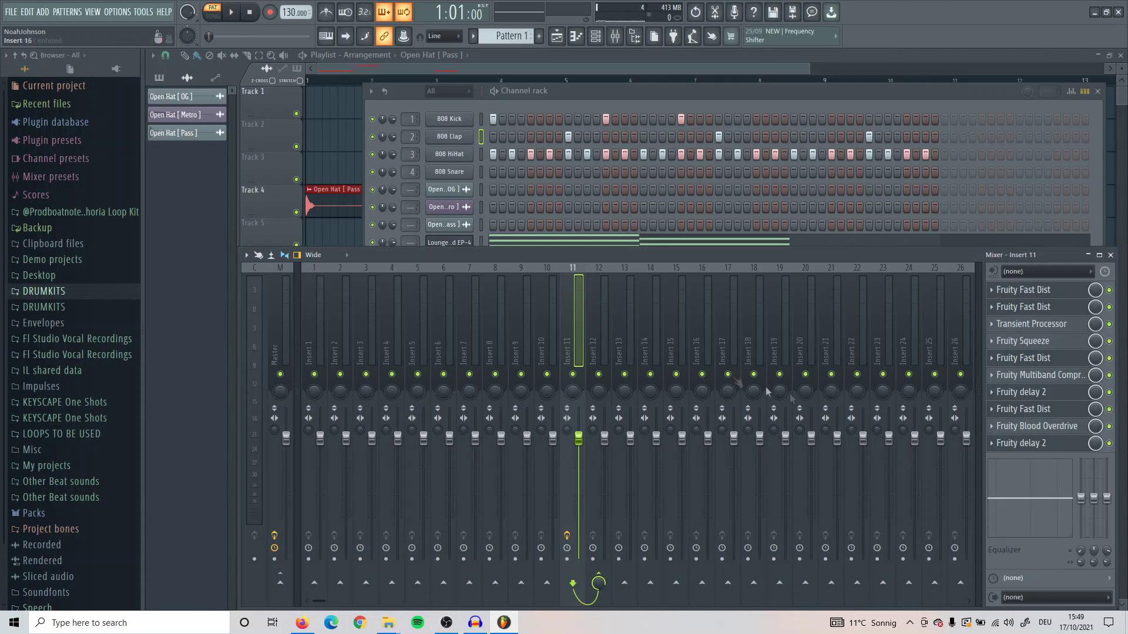
Save Insert 11 and its effect chain using File > Save mixer track state as....
{"action": "right_click", "coordinate": [565, 333]}
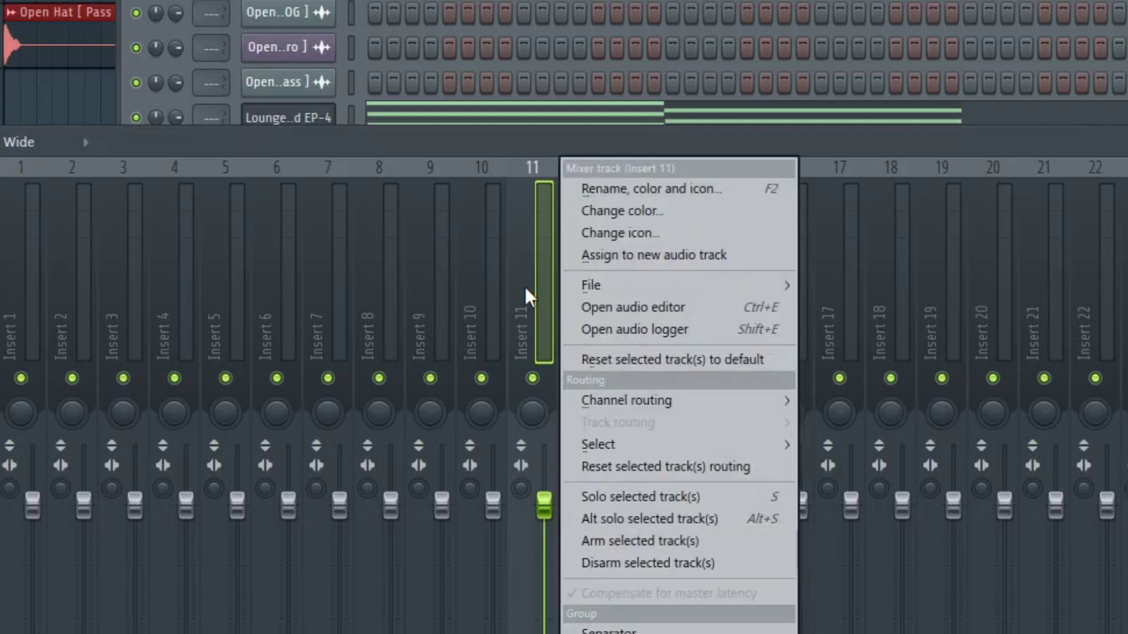
{"action": "mouse_move", "coordinate": [649, 288]}
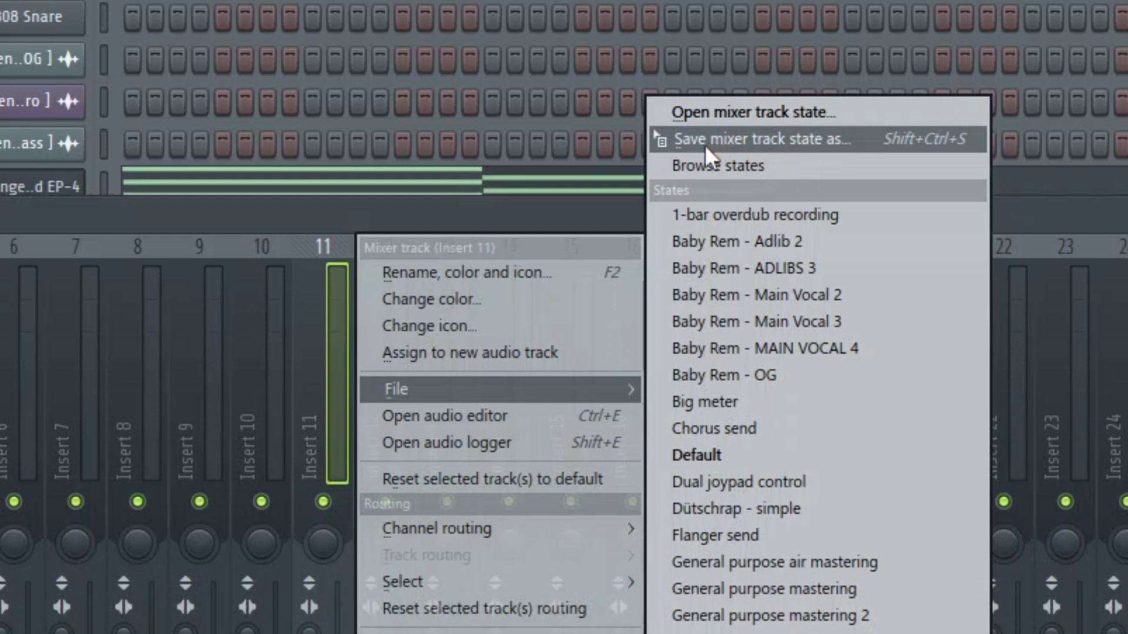
{"action": "left_click_drag", "start_coordinate": [685, 138], "coordinate": [746, 373]}
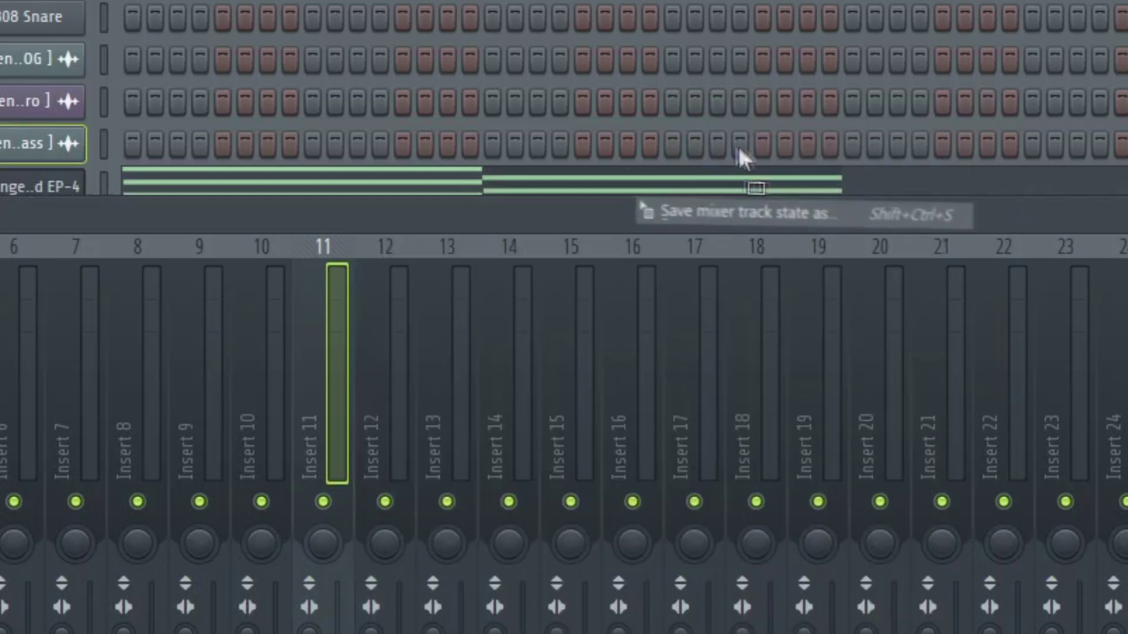
{"action": "left_click_drag", "start_coordinate": [750, 323], "coordinate": [751, 322]}
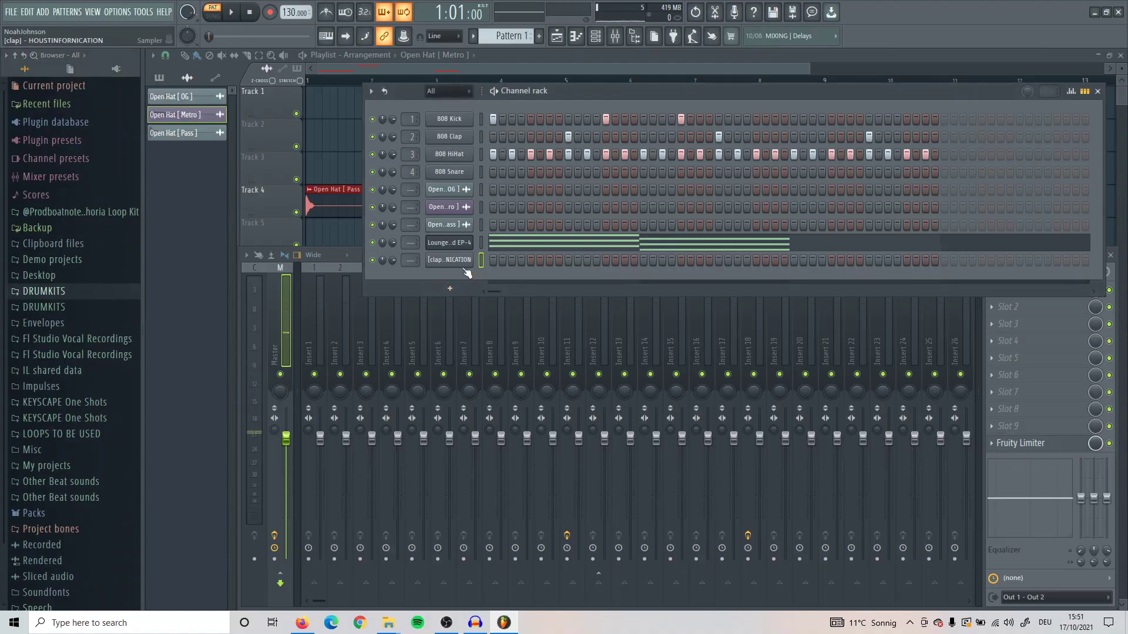
Drag the clap channel's HOUSTINFORNICATION sample into the AVENTADOR kit's drumz > clapz browser folder.
{"action": "left_click", "coordinate": [467, 272]}
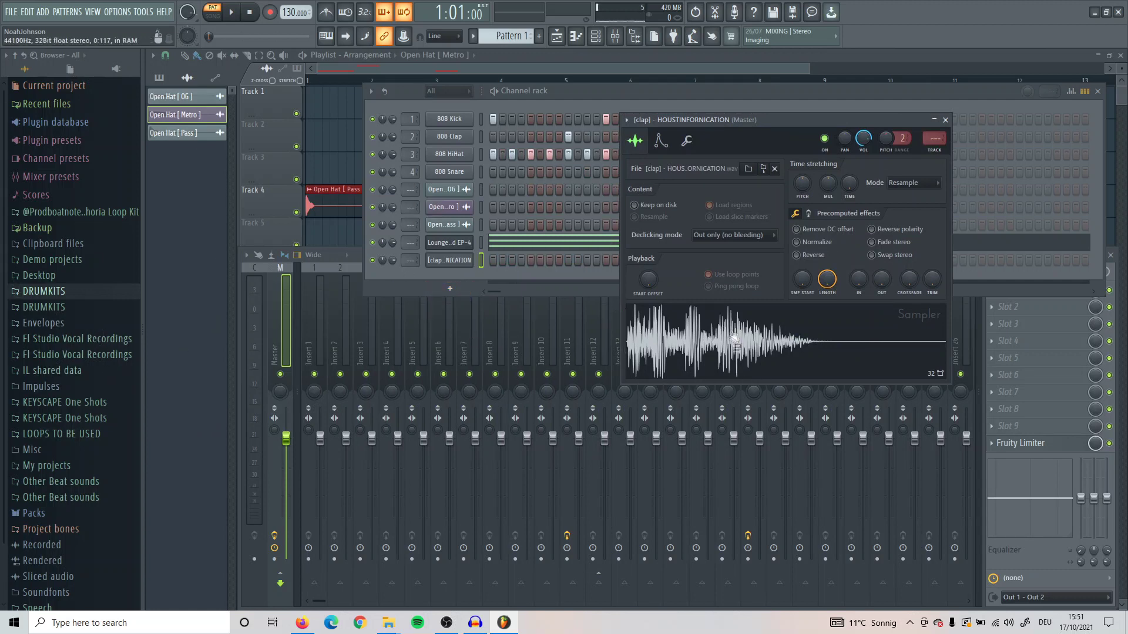
{"action": "left_click_drag", "start_coordinate": [693, 346], "coordinate": [103, 361]}
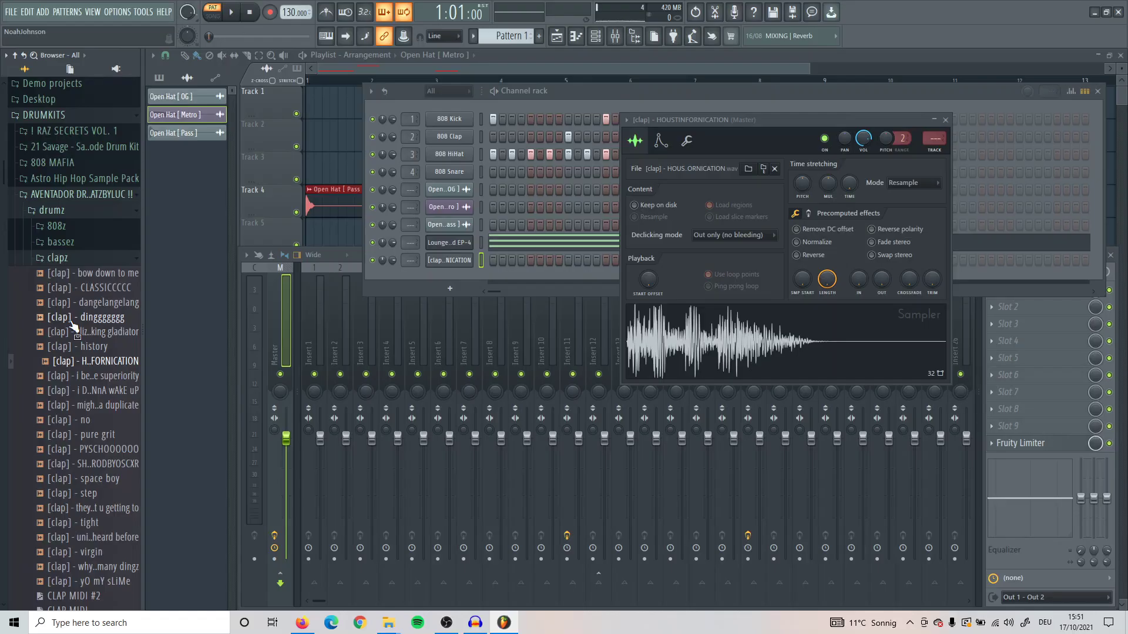